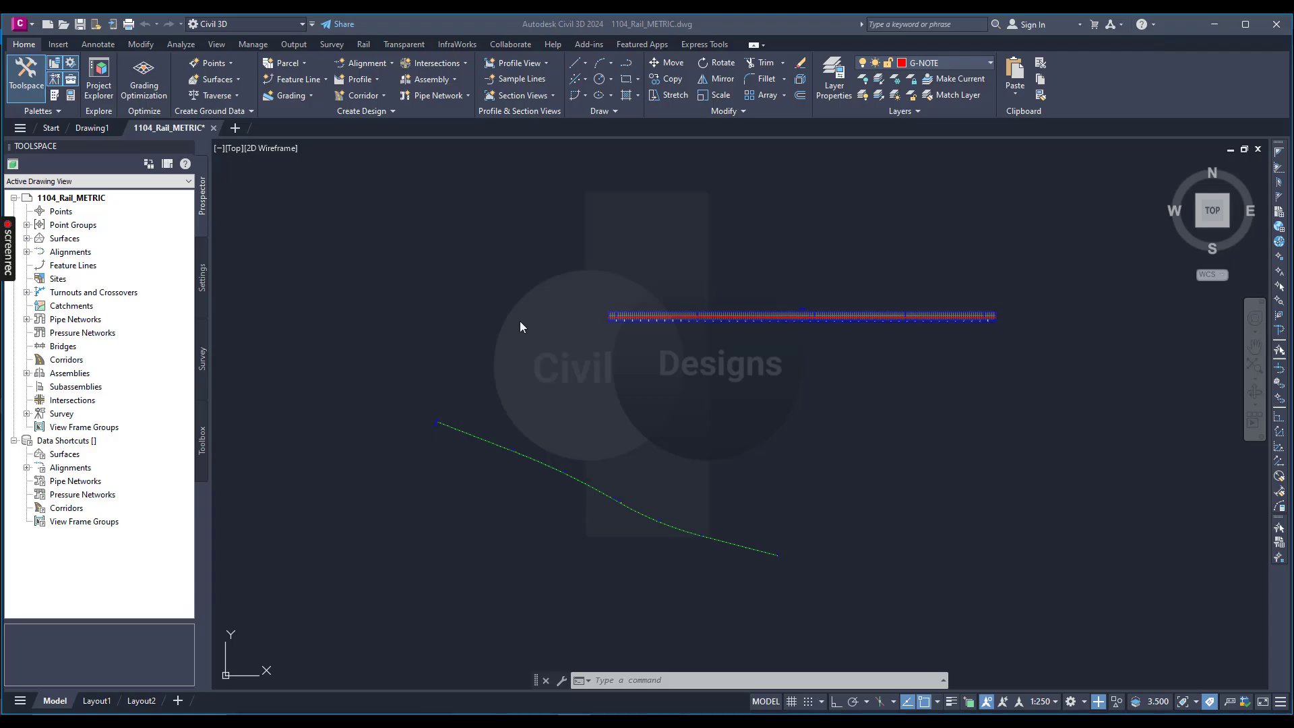
# - Examine the rail alignment and the long horizontal view drawn above it
pyautogui.click(513, 301)
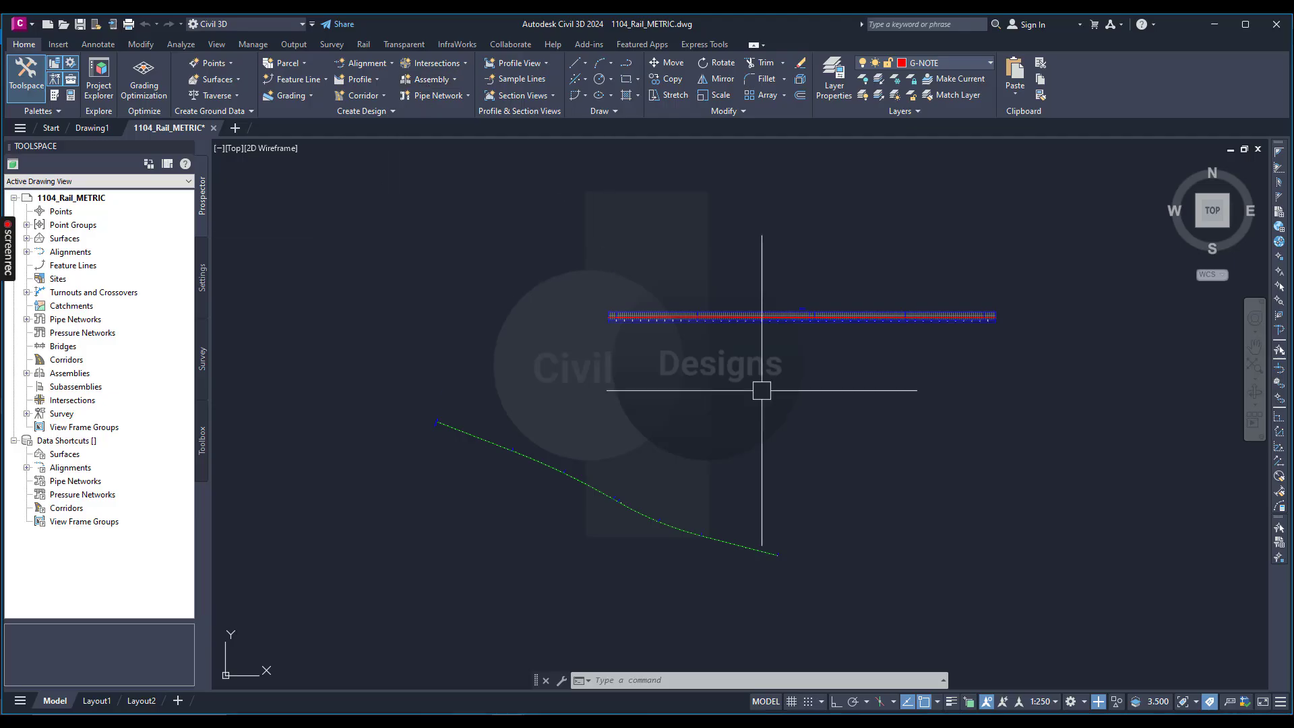
pyautogui.scroll(5, 567, 526)
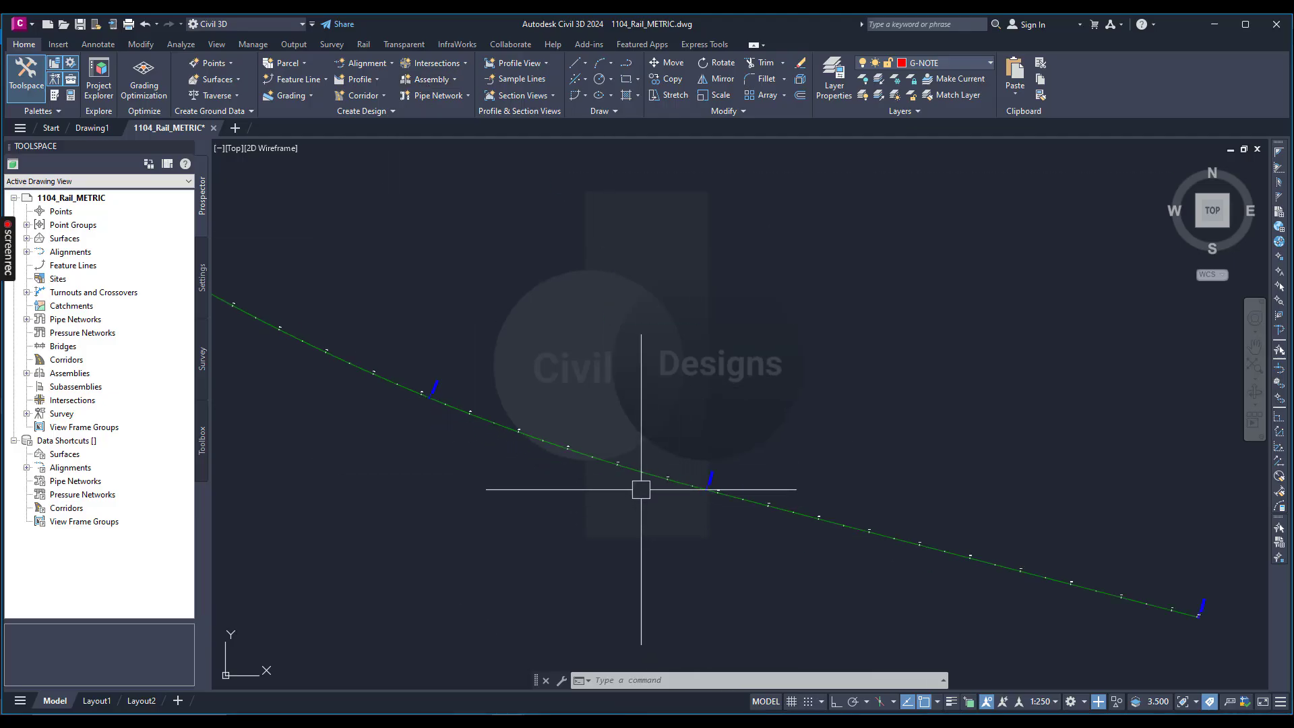
pyautogui.scroll(3, 647, 475)
pyautogui.scroll(-7, 644, 506)
pyautogui.scroll(5, 685, 398)
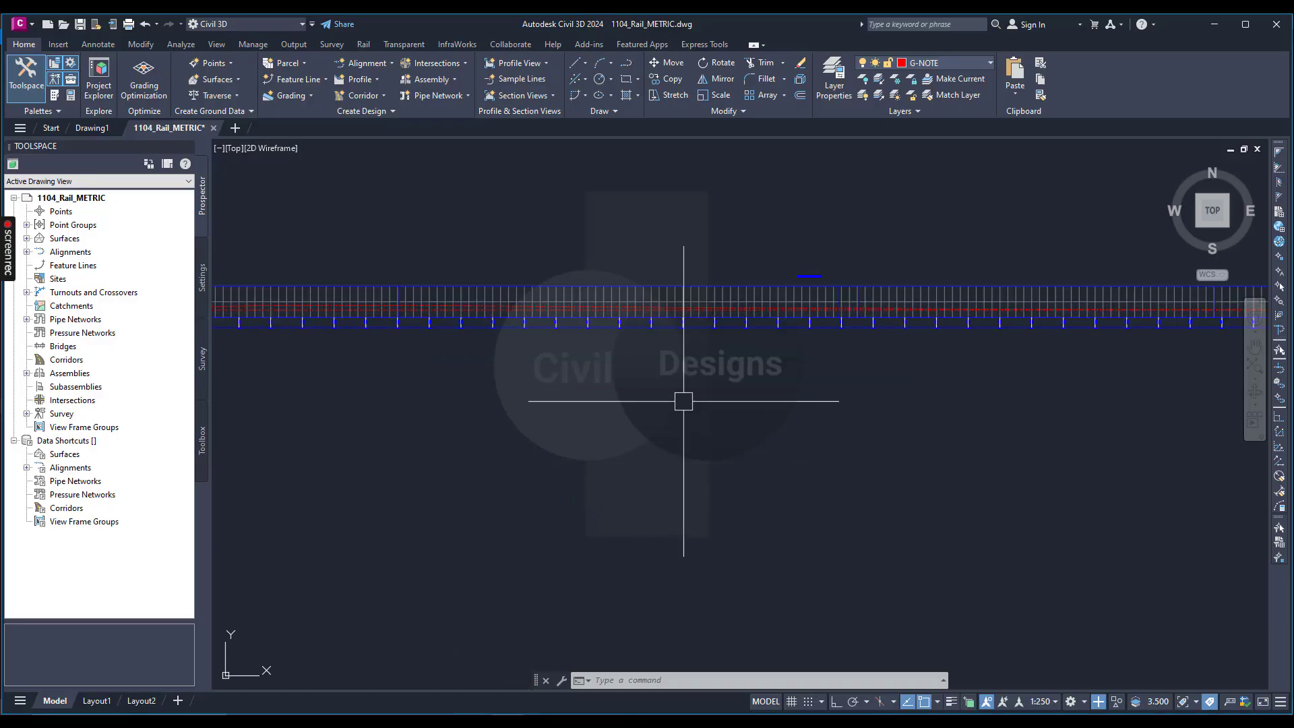
pyautogui.scroll(-3, 693, 387)
pyautogui.scroll(-3, 693, 429)
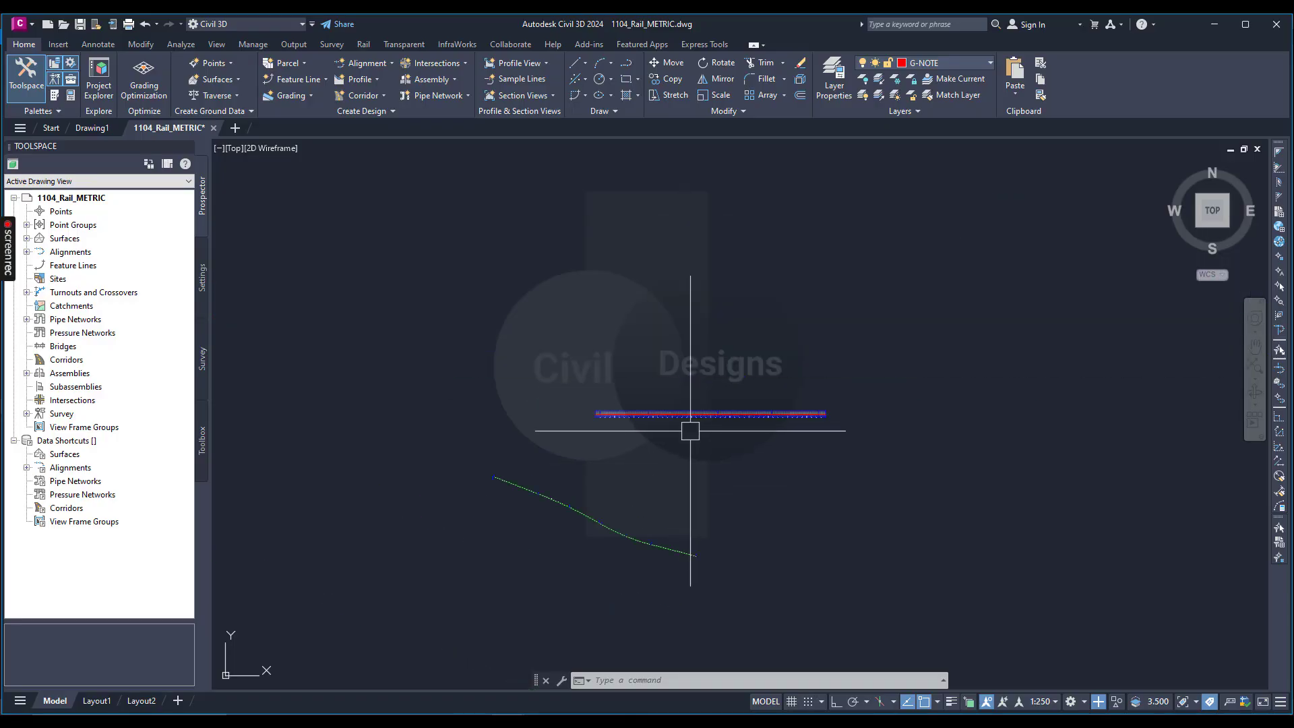
pyautogui.scroll(3, 685, 474)
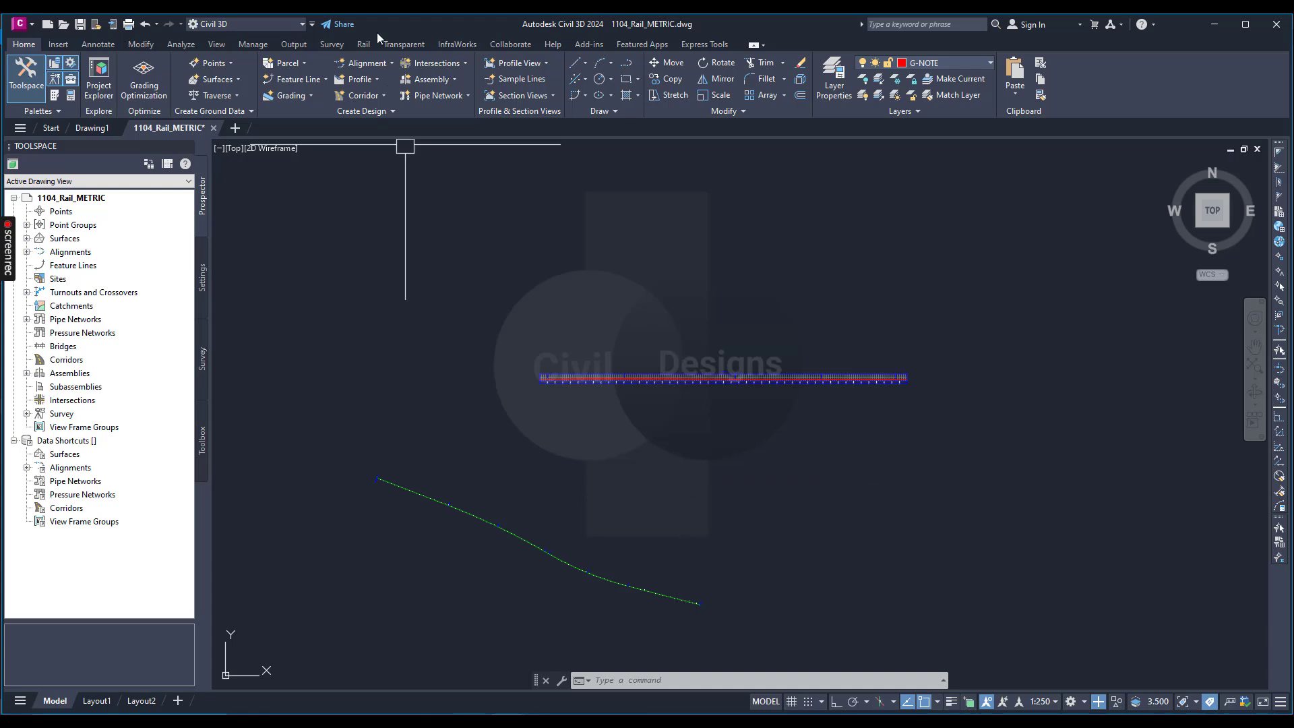
# - Start creating a new assembly and name it "Rail Assembly"
pyautogui.click(440, 84)
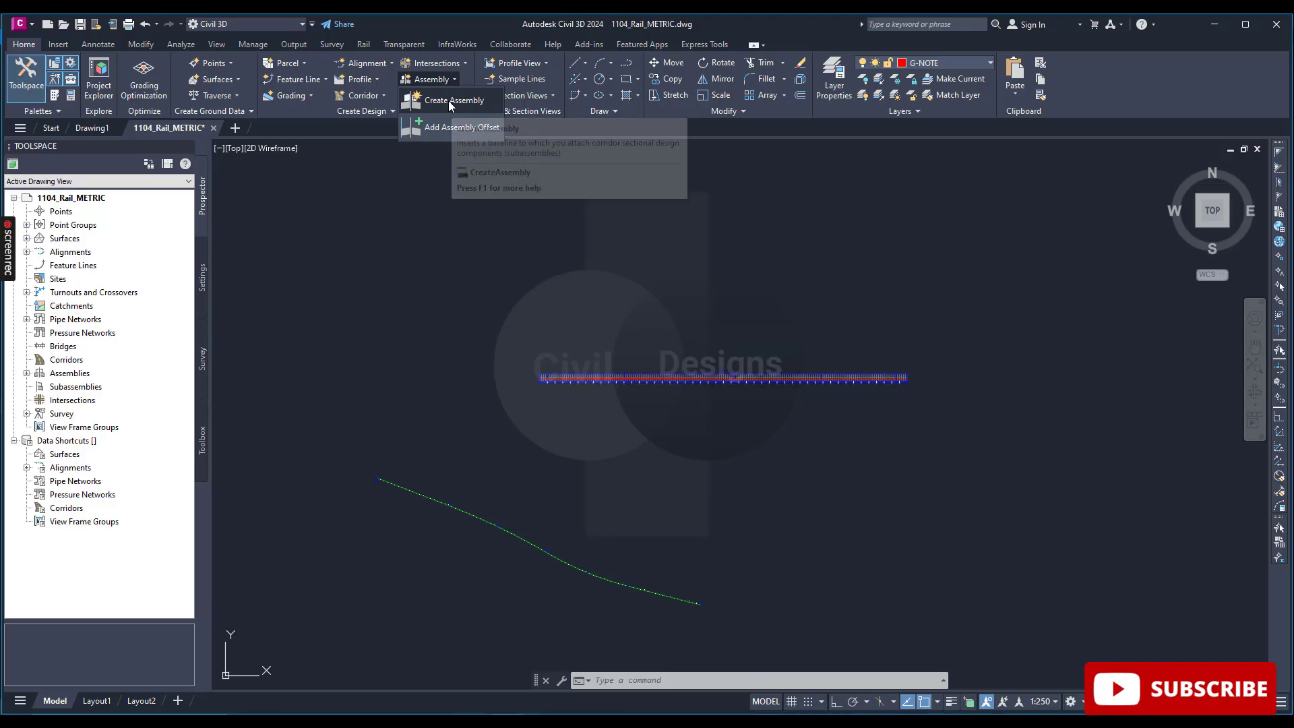
pyautogui.click(449, 101)
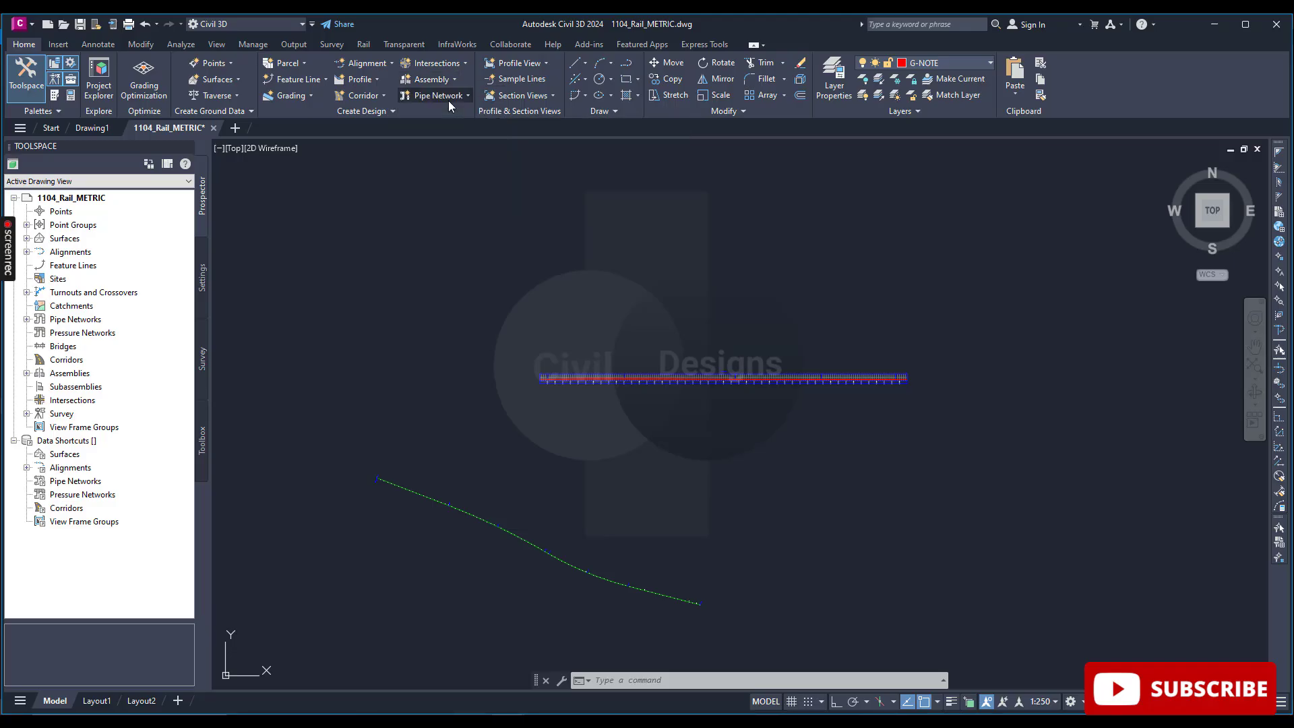
pyautogui.click(638, 275)
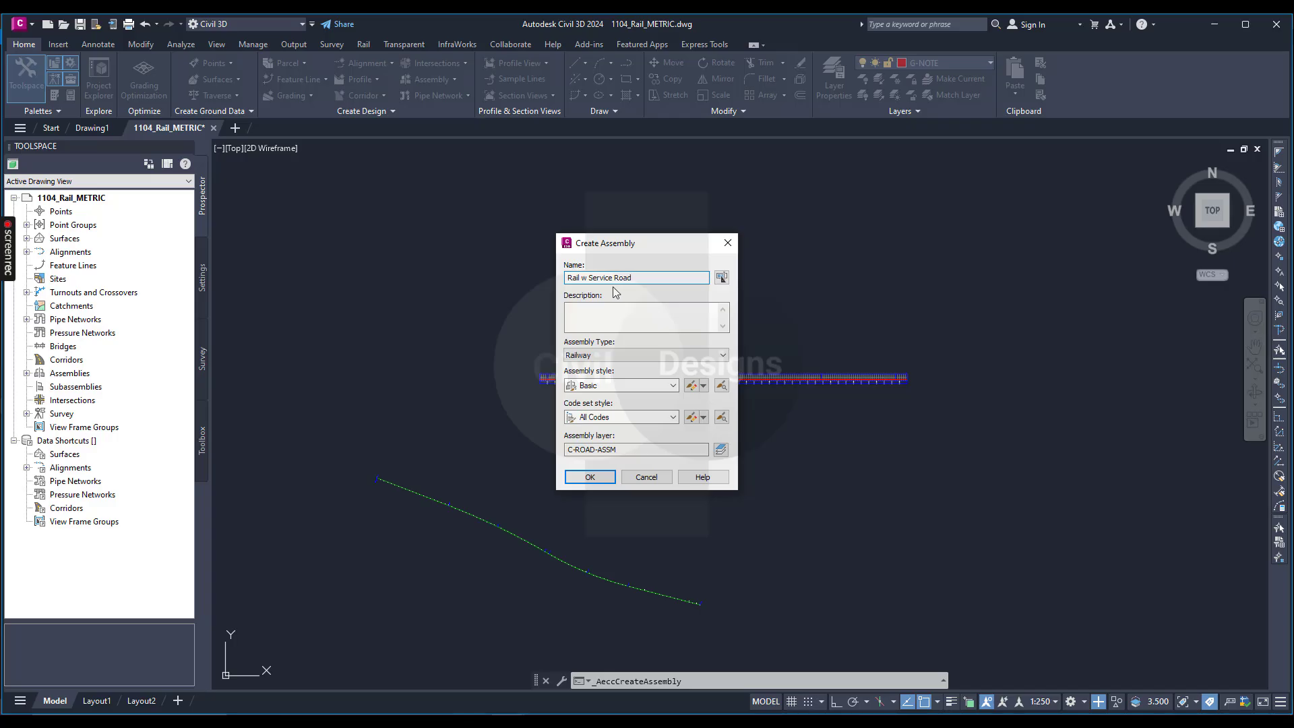
pyautogui.press('BackSpace')
pyautogui.press('BackSpace')
pyautogui.press('BackSpace')
pyautogui.press('BackSpace')
pyautogui.press('BackSpace')
pyautogui.press('BackSpace')
pyautogui.press('BackSpace')
pyautogui.press('BackSpace')
pyautogui.press('BackSpace')
pyautogui.press('BackSpace')
pyautogui.press('BackSpace')
pyautogui.press('BackSpace')
pyautogui.press('BackSpace')
pyautogui.press('BackSpace')
pyautogui.write('Assembly')
pyautogui.click(604, 322)
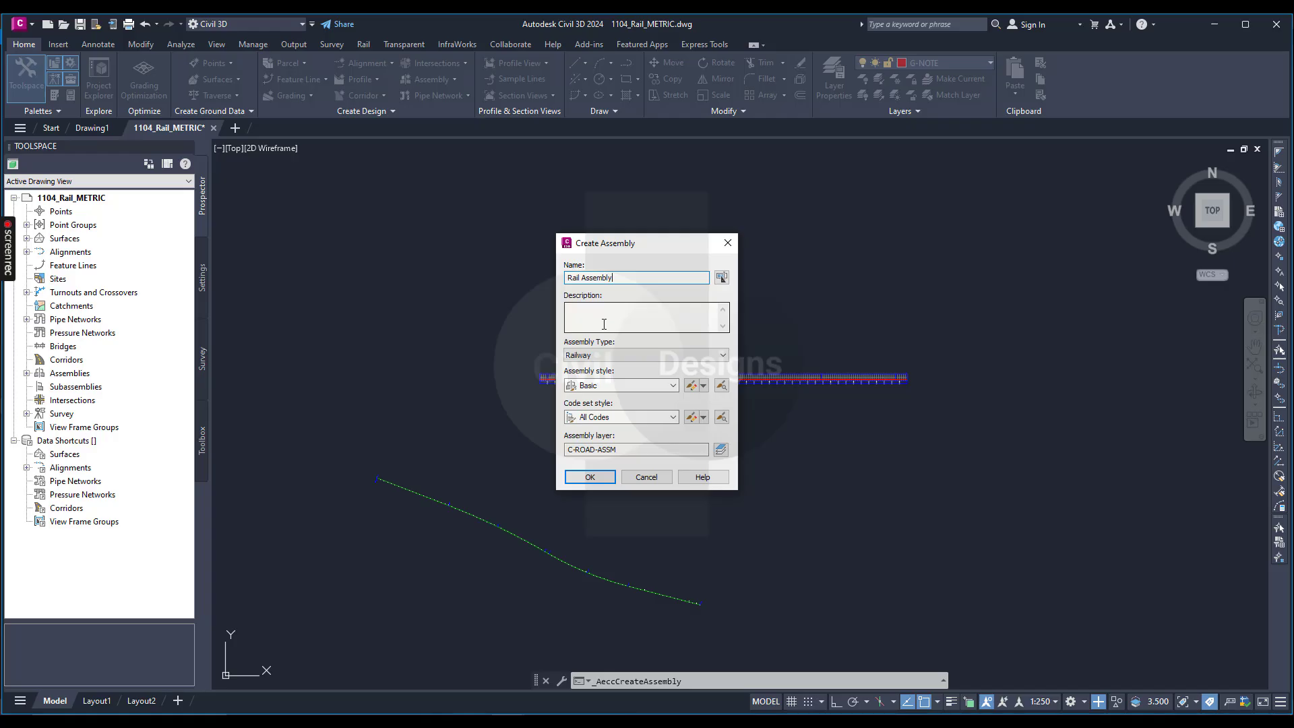
# - Keep the assembly type as Railway with Basic style and All Codes, and place its baseline in the empty area above the alignment
pyautogui.click(602, 359)
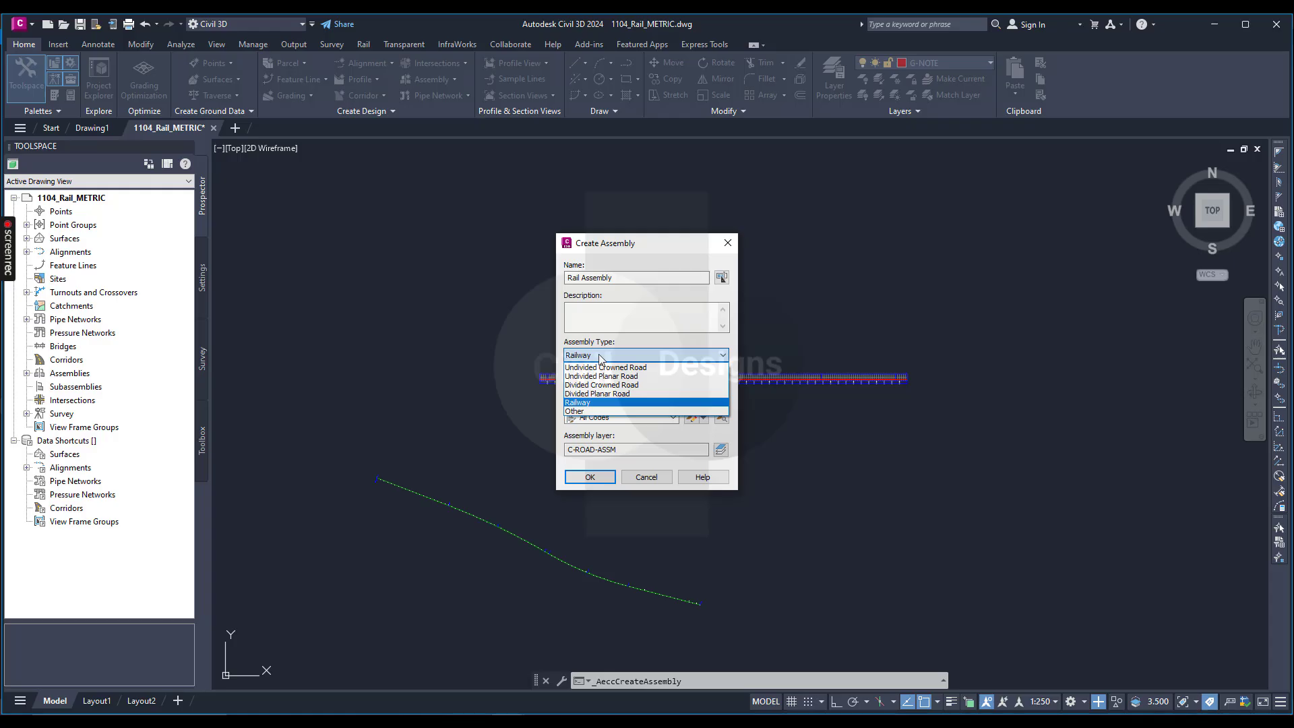
pyautogui.click(612, 319)
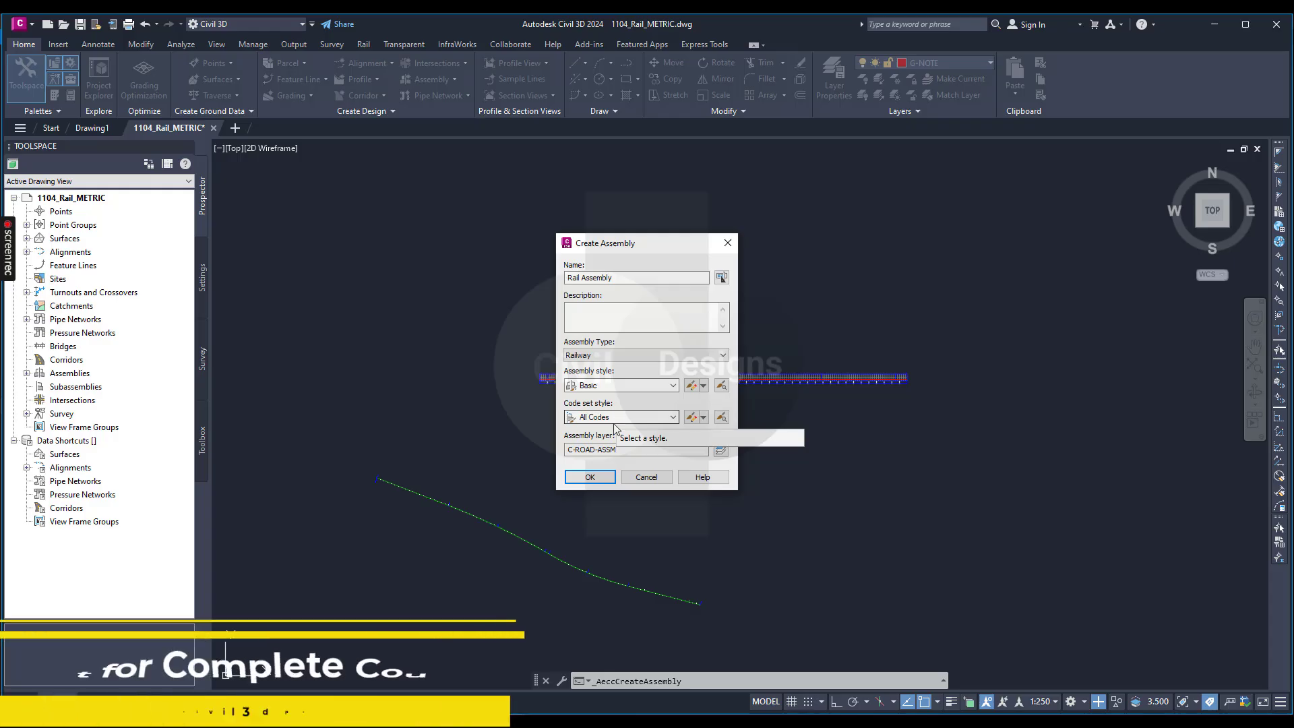
pyautogui.click(599, 474)
pyautogui.scroll(4, 600, 478)
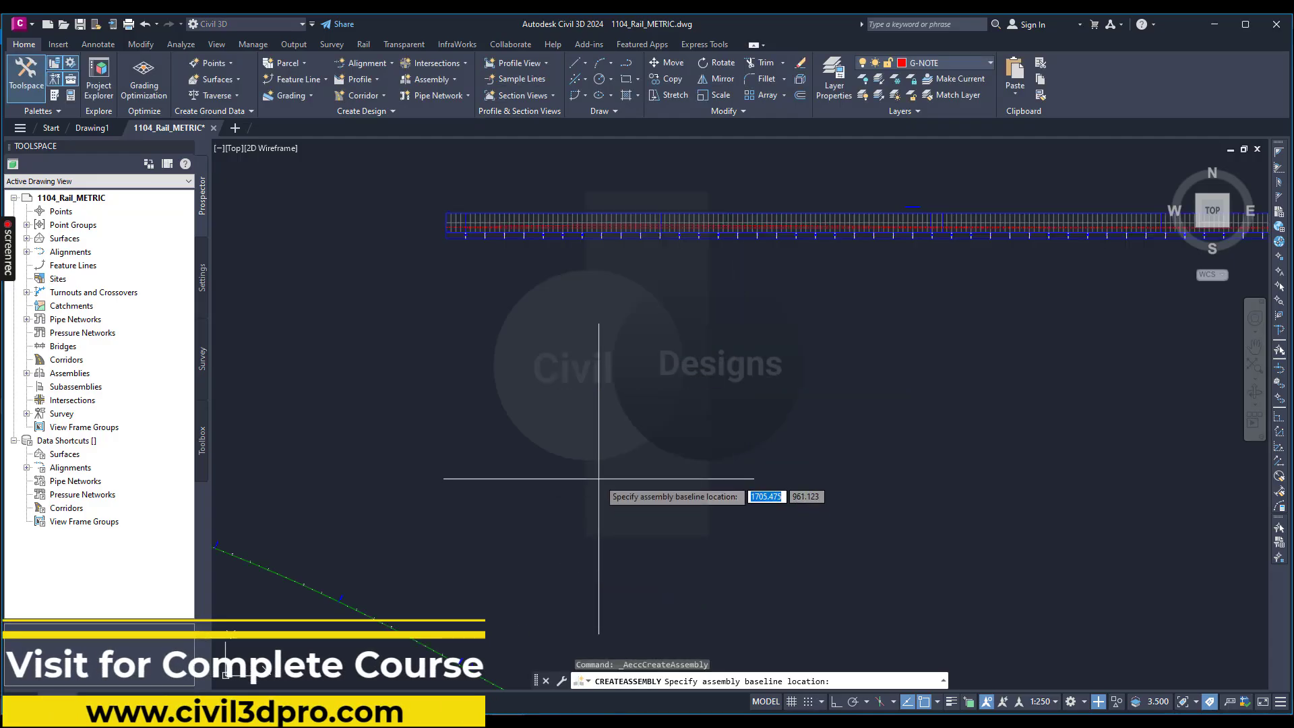
pyautogui.click(596, 460)
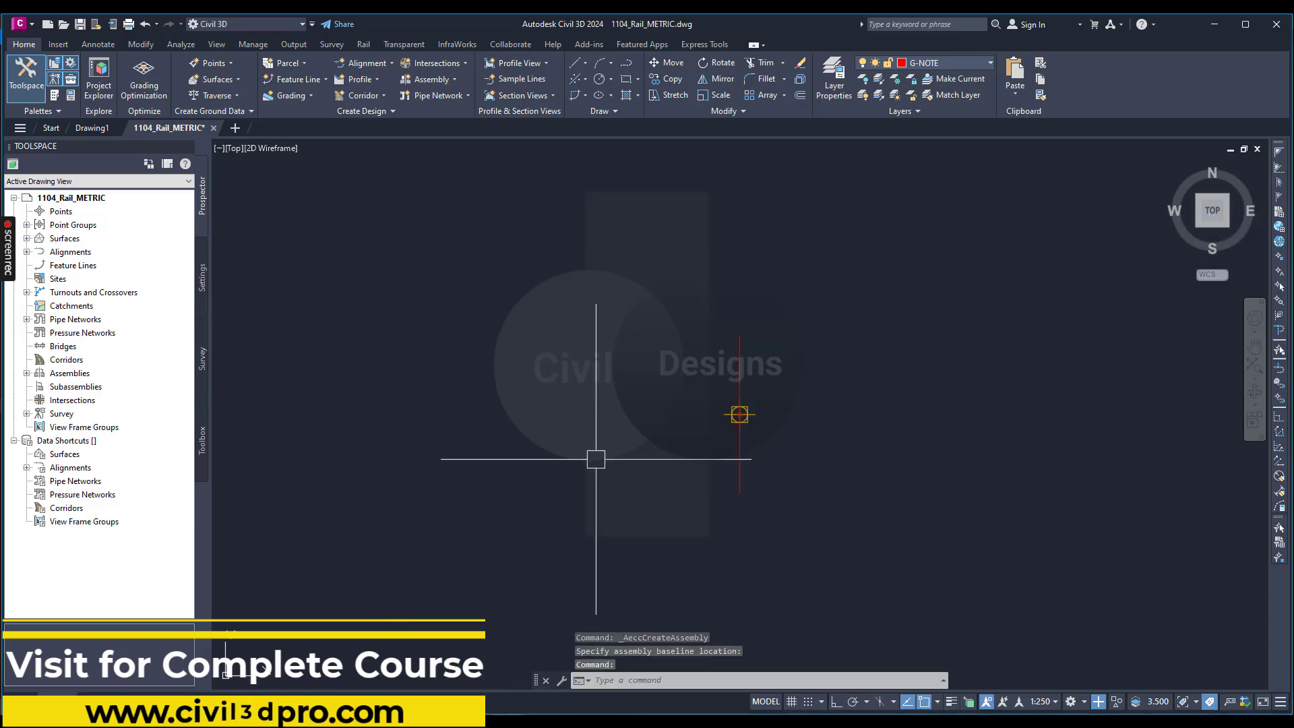
# - Start adding the RailSingleTrackCANT_w_ExtraLayers subassembly from the metric rail subassemblies
pyautogui.scroll(-6, 586, 456)
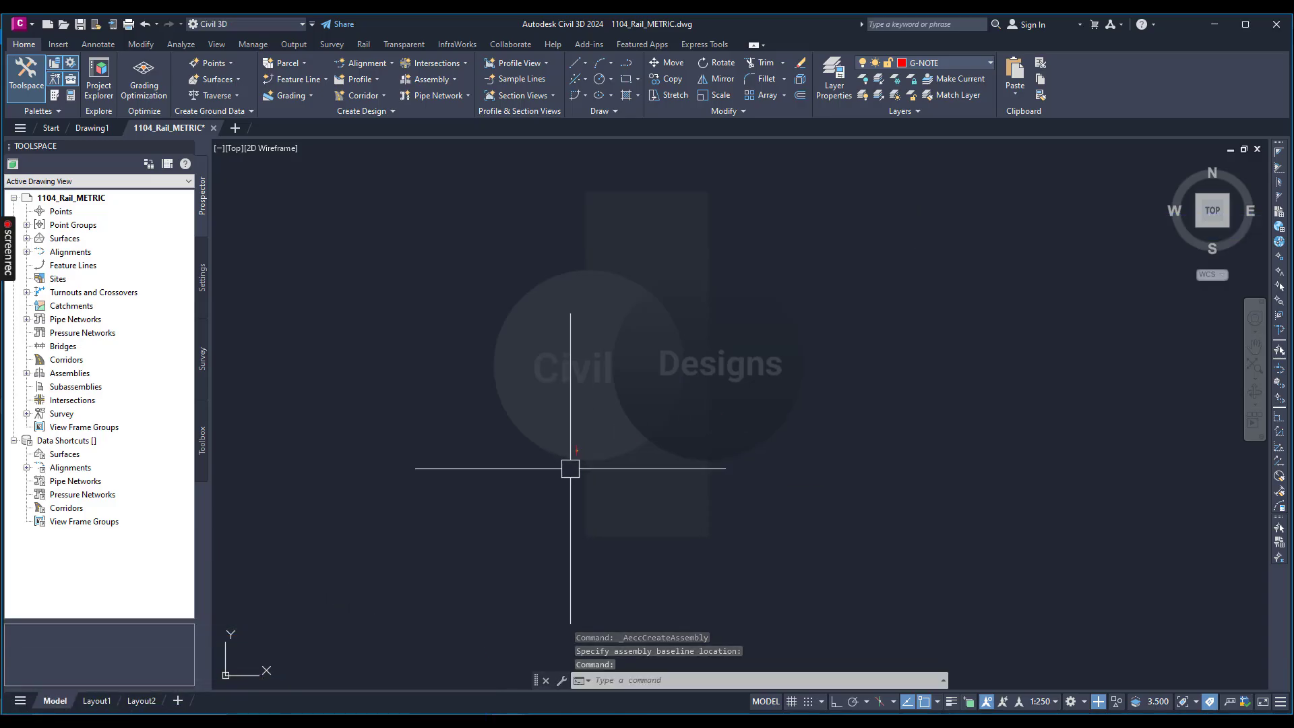
pyautogui.scroll(4, 573, 438)
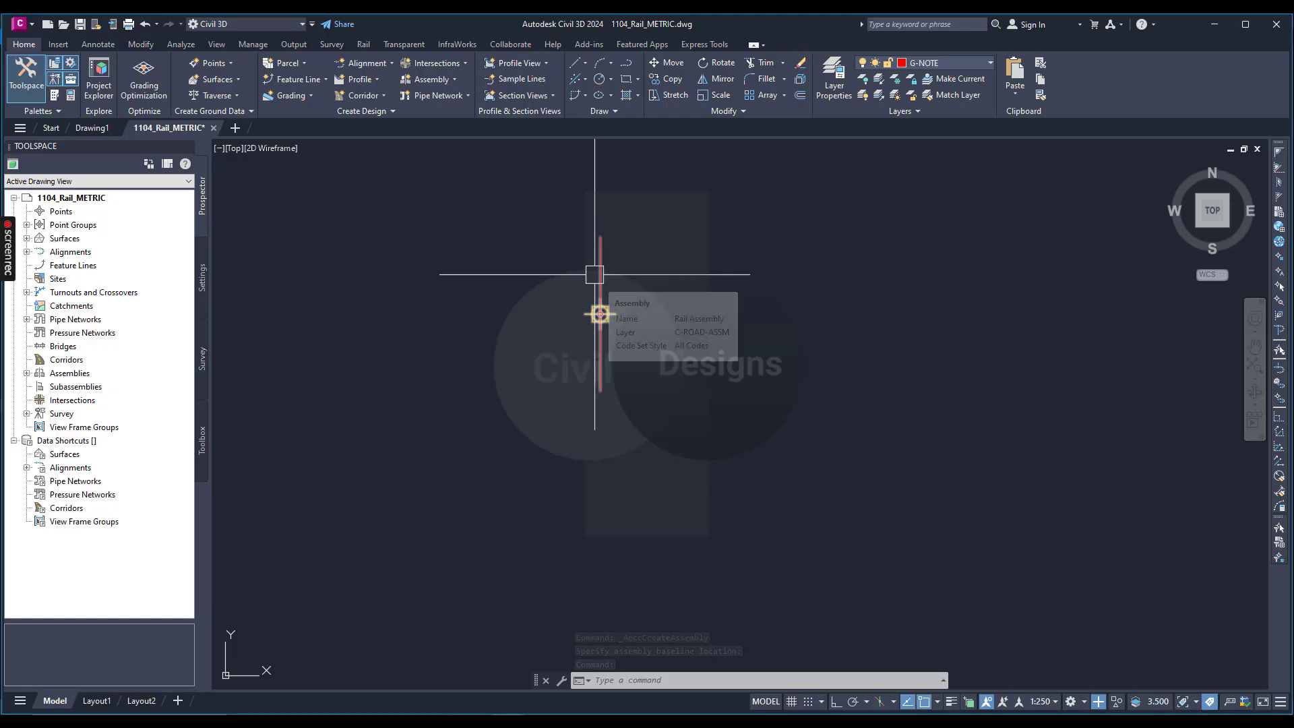
pyautogui.scroll(2, 595, 253)
pyautogui.scroll(-2, 595, 256)
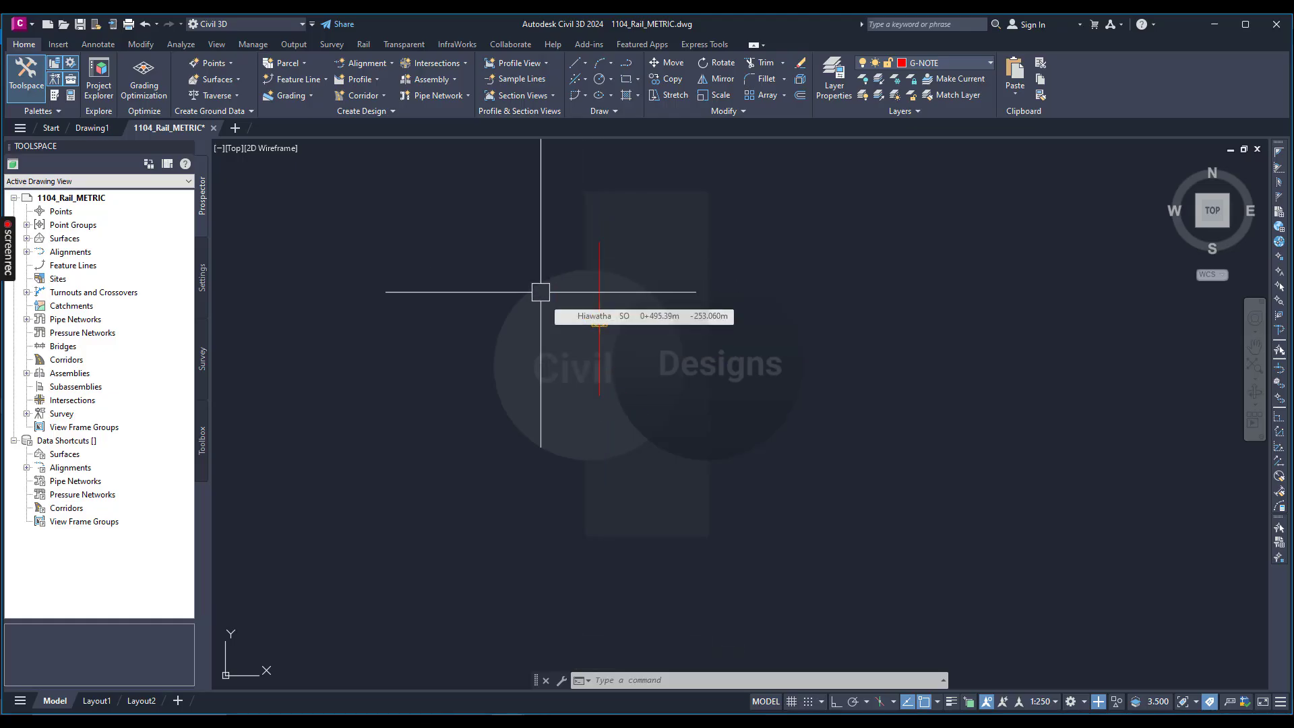
pyautogui.scroll(2, 564, 301)
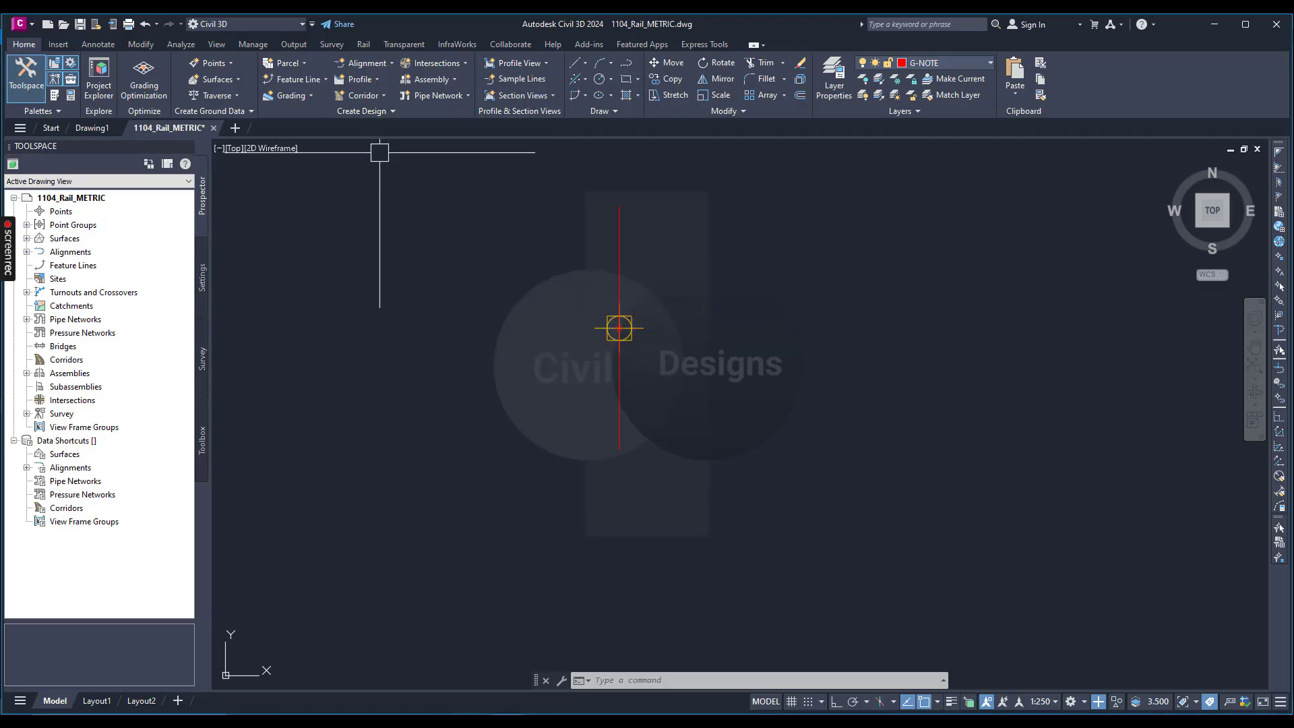
pyautogui.click(55, 95)
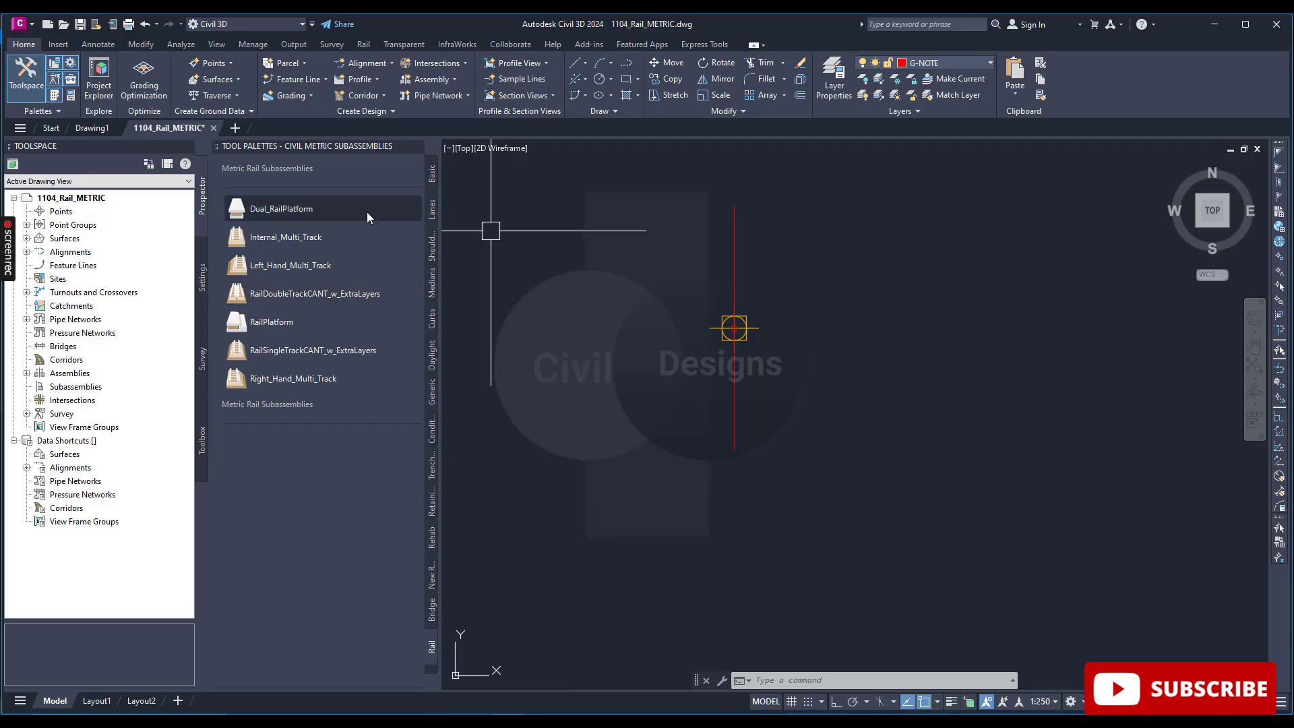
pyautogui.click(434, 670)
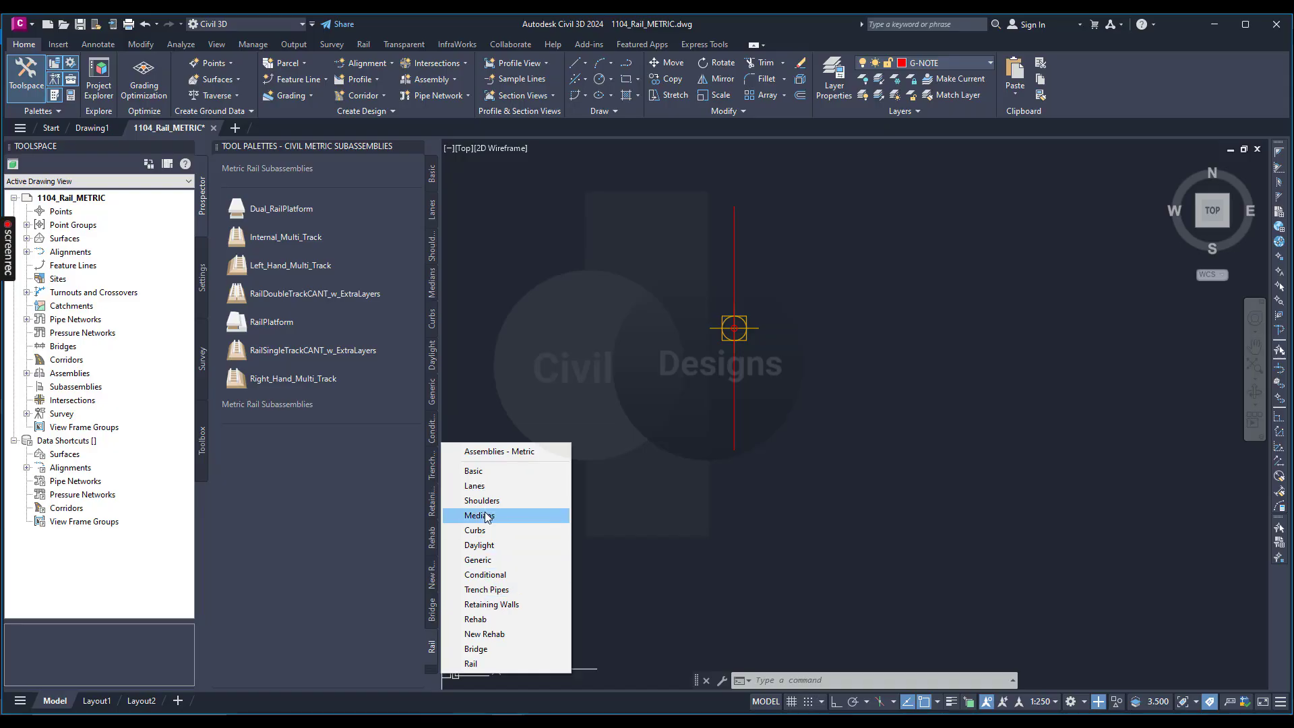
pyautogui.click(482, 664)
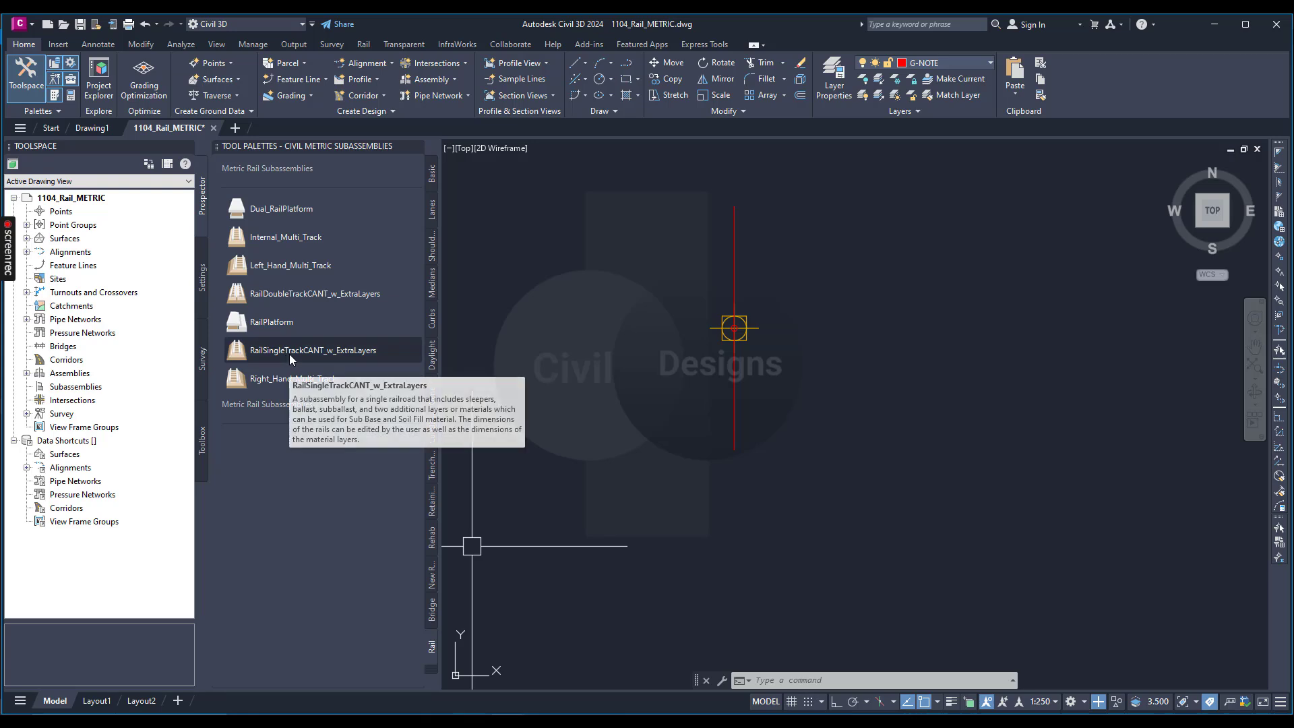
pyautogui.click(289, 351)
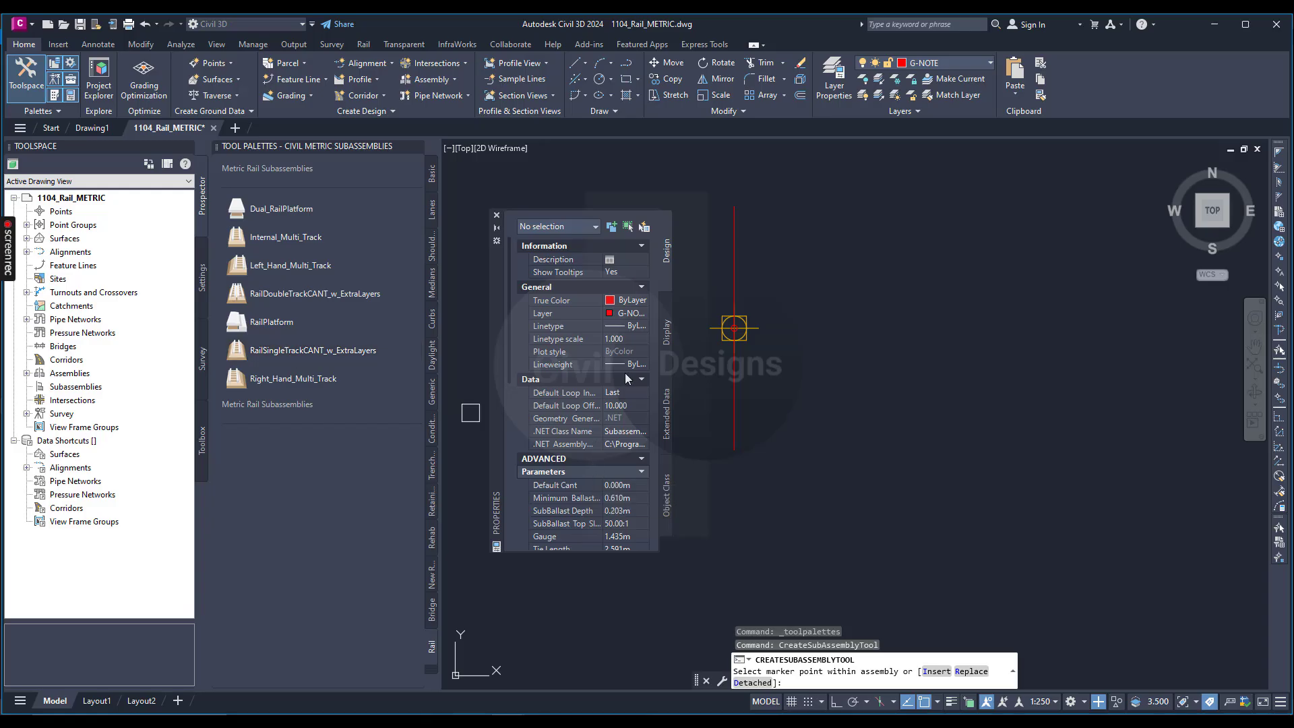
# - Set the subassembly's minimum ballast parameter to 0.500 m
pyautogui.scroll(-5, 615, 381)
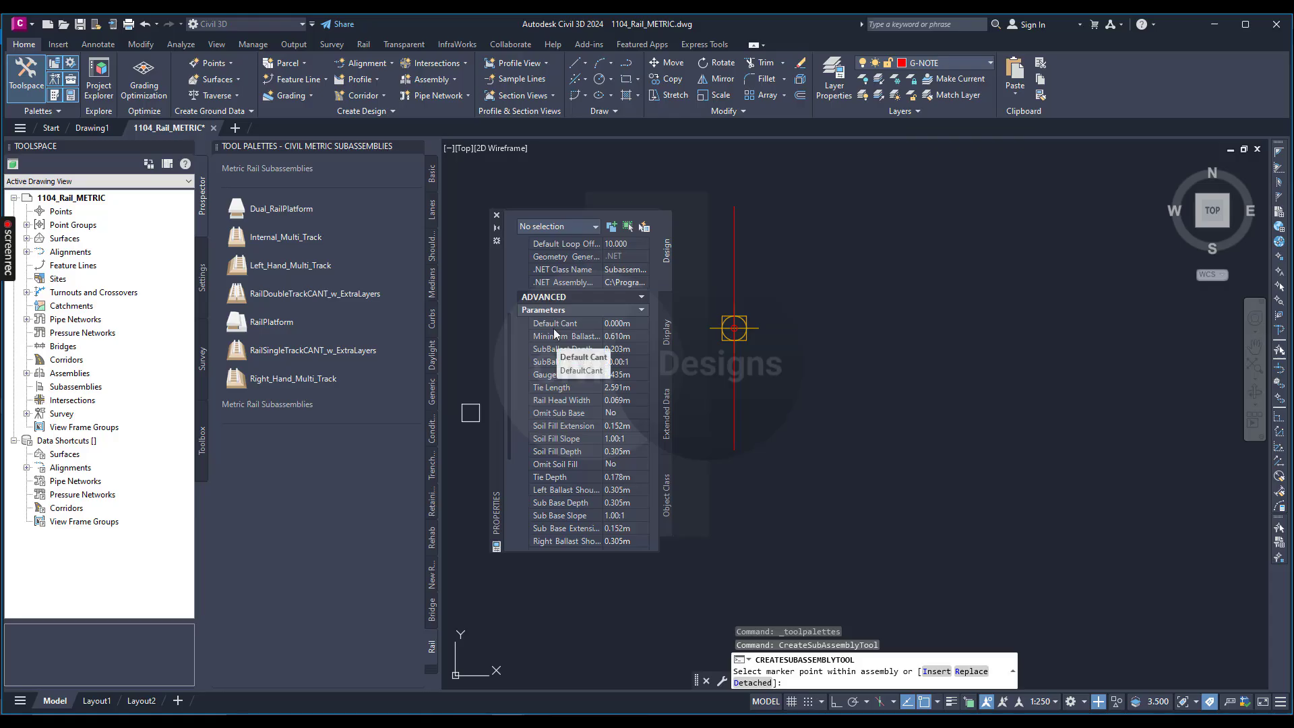
pyautogui.click(620, 336)
pyautogui.moveTo(604, 321)
pyautogui.mouseDown()
pyautogui.moveTo(619, 323)
pyautogui.moveTo(603, 322)
pyautogui.mouseUp()
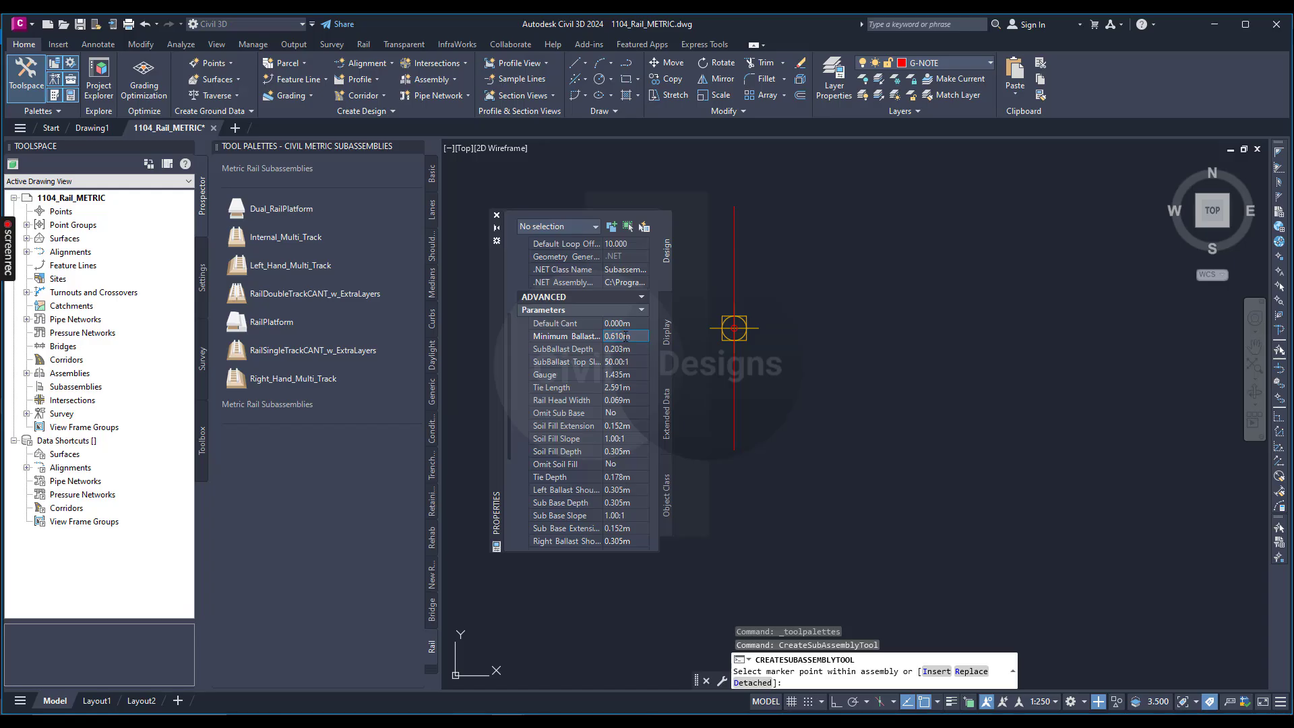
pyautogui.press('BackSpace')
pyautogui.press('BackSpace')
pyautogui.press('BackSpace')
pyautogui.write('500')
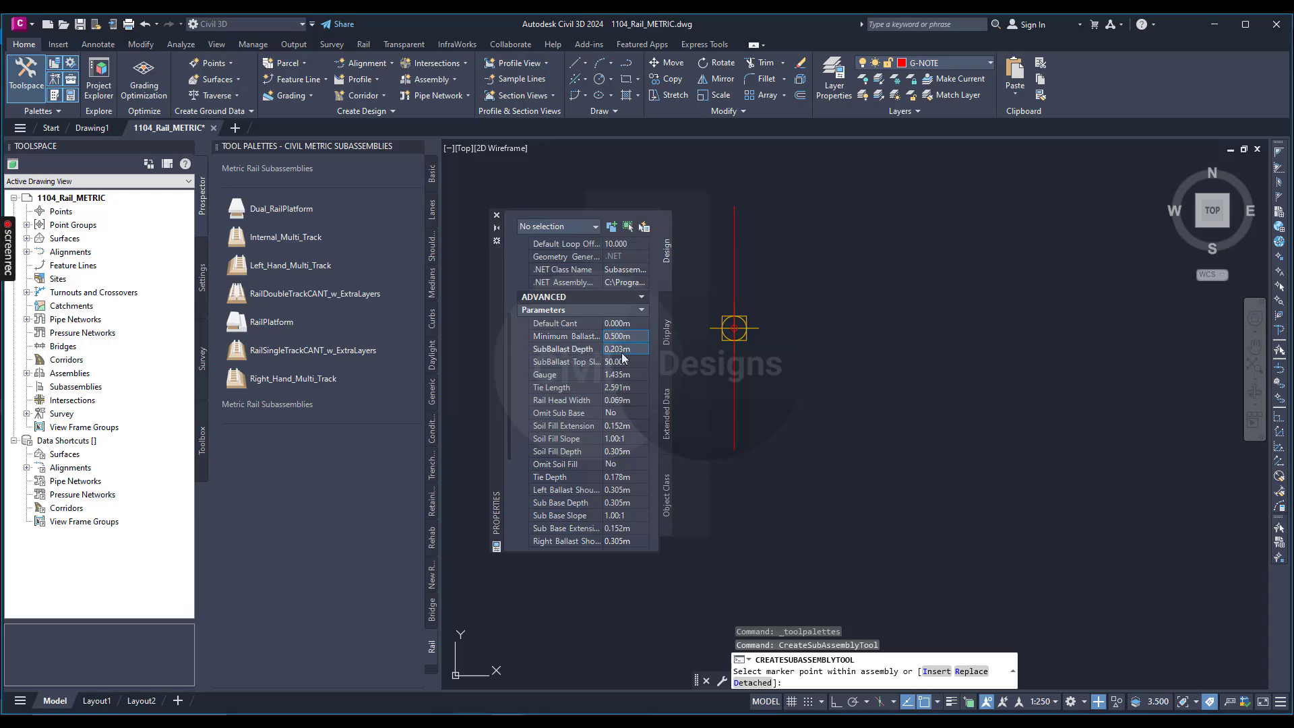
# - Set the SubBallast Depth to 0.201 m and the SubBallast Top Slope to 45:1
pyautogui.click(625, 349)
pyautogui.press('BackSpace')
pyautogui.write('0')
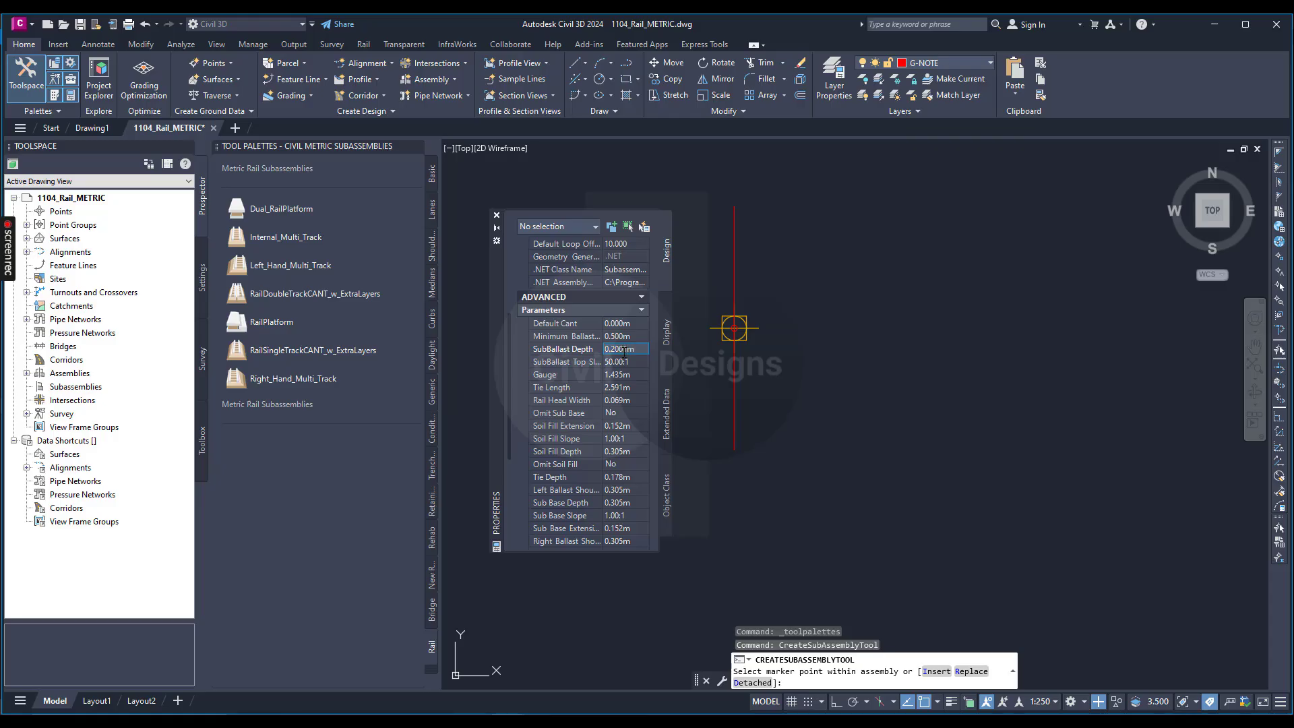
pyautogui.press('BackSpace')
pyautogui.write('1')
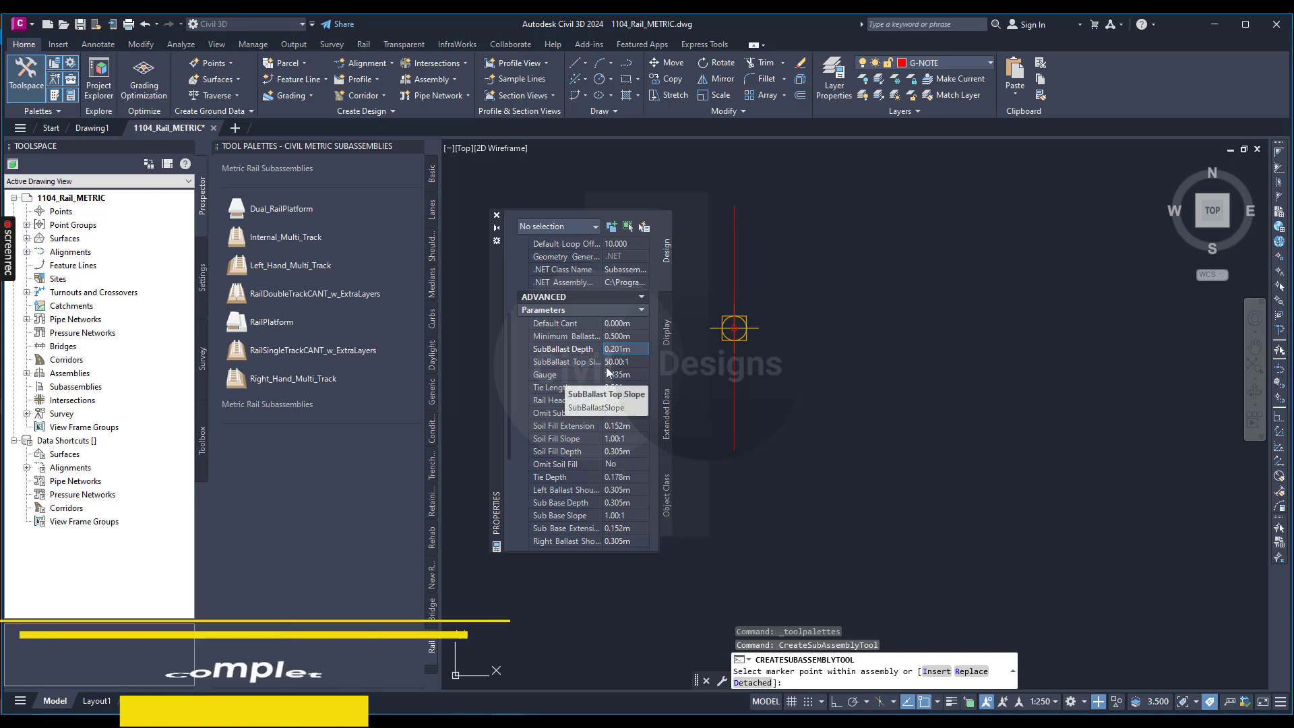
pyautogui.click(617, 362)
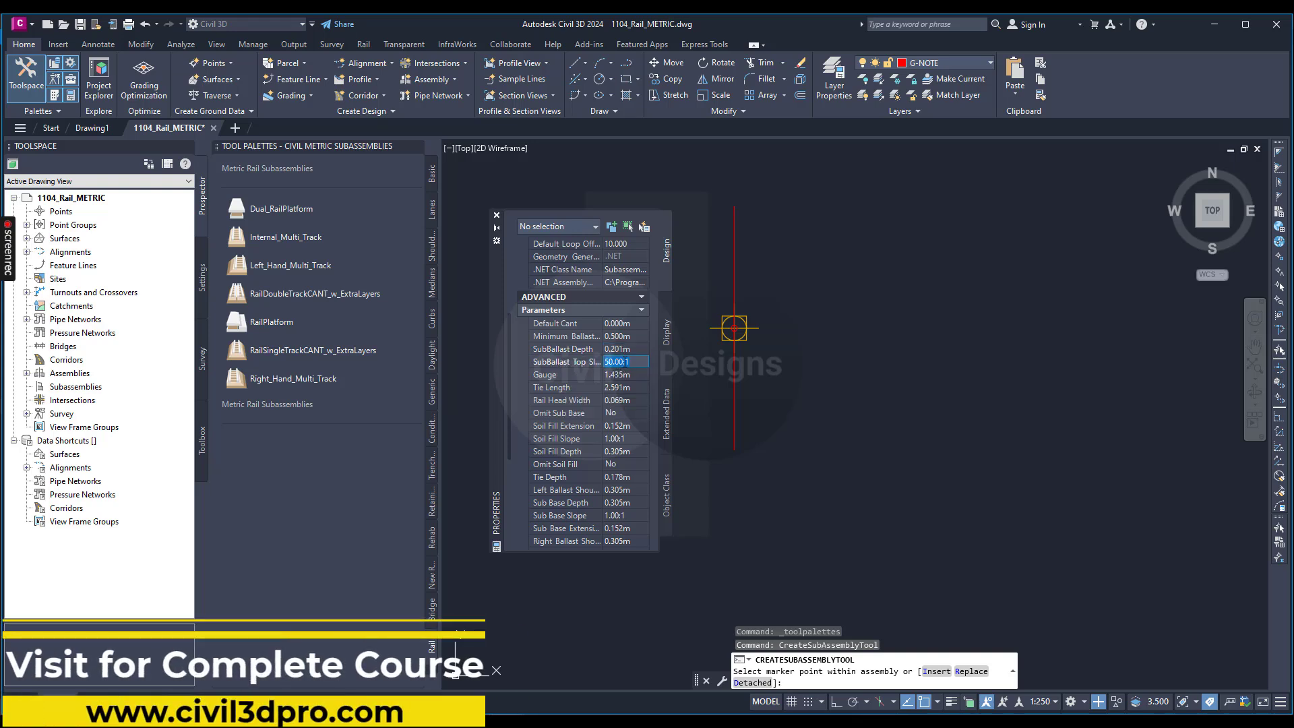
pyautogui.click(616, 362)
pyautogui.write('45:1')
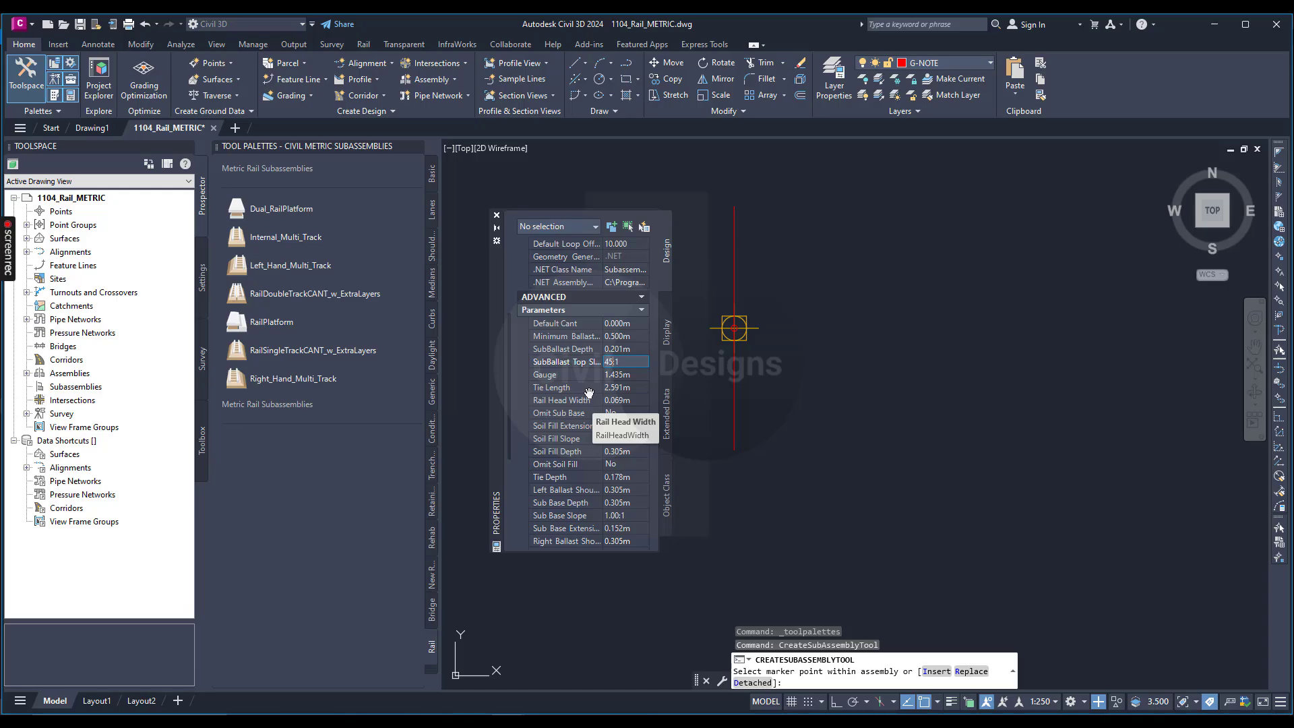
# - Set the Tie Length of the single-track subassembly to 3.851 m
pyautogui.click(633, 388)
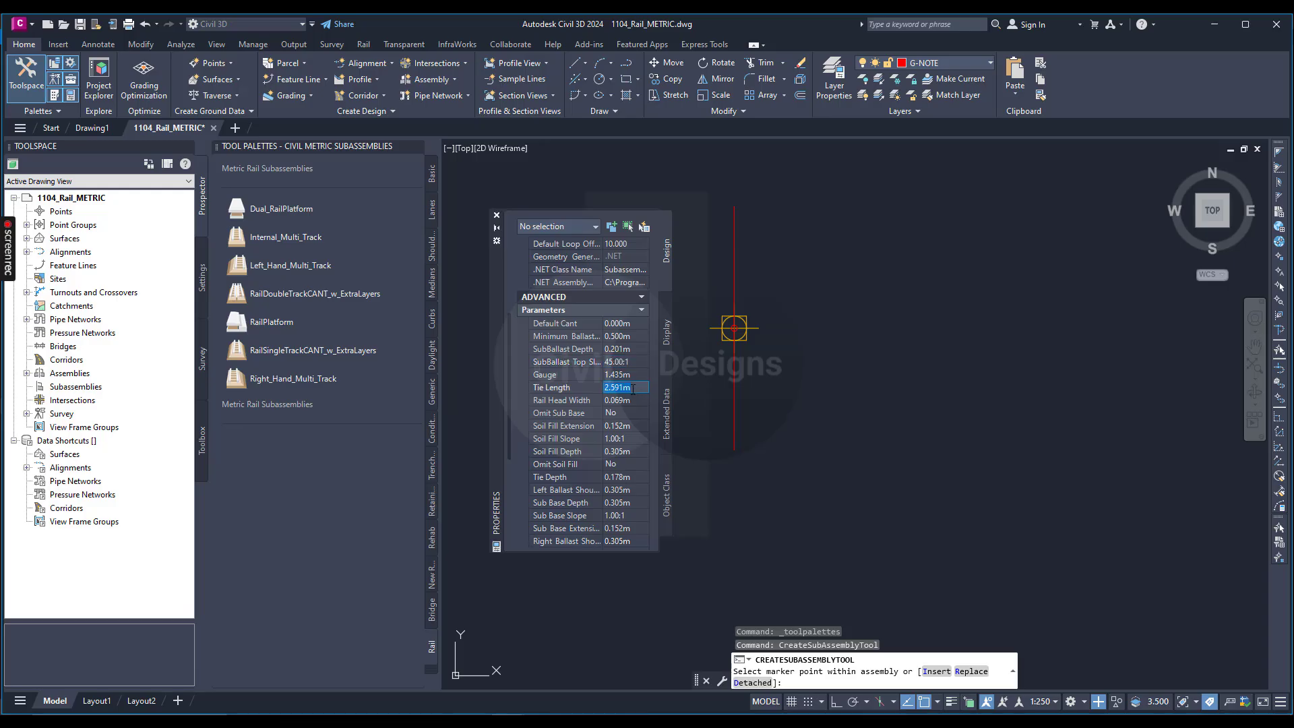
pyautogui.write('3.85')
pyautogui.press('BackSpace')
pyautogui.press('BackSpace')
pyautogui.press('BackSpace')
pyautogui.write('3.85')
pyautogui.click(626, 400)
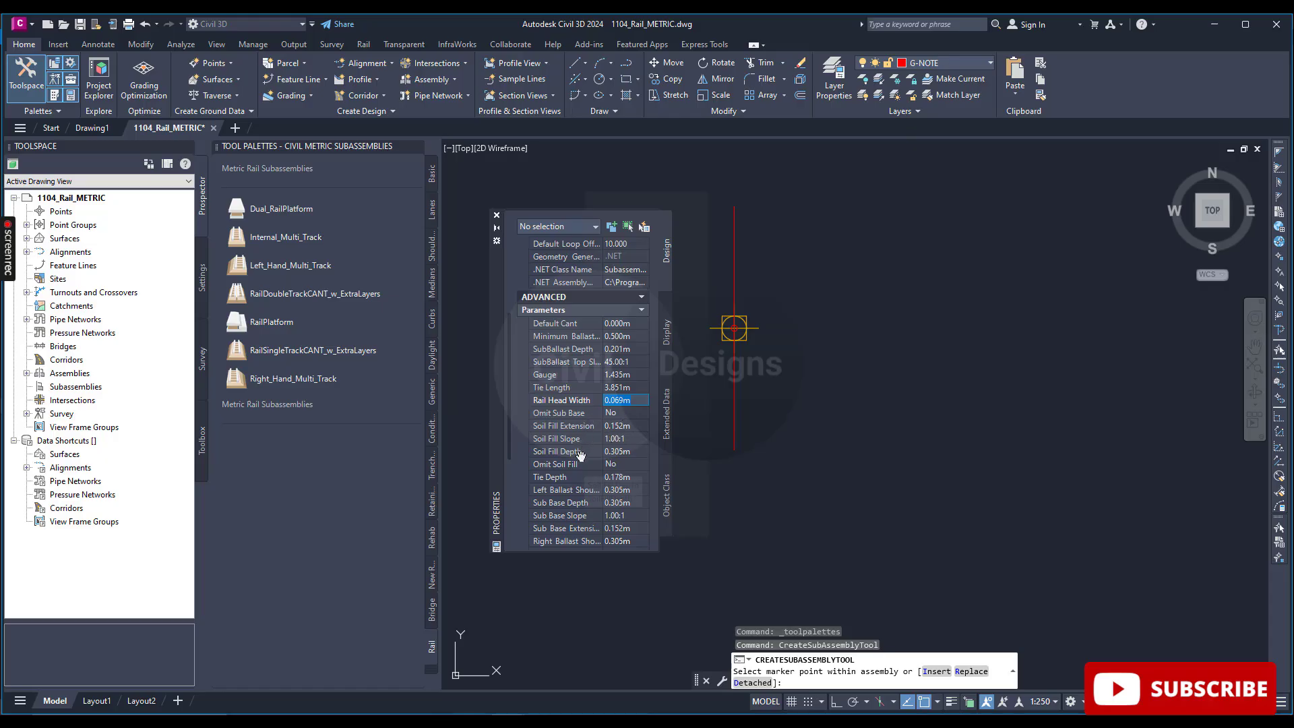
# - Review the remaining track parameters and attach the single-track subassembly to the Rail Assembly baseline
pyautogui.scroll(-3, 581, 456)
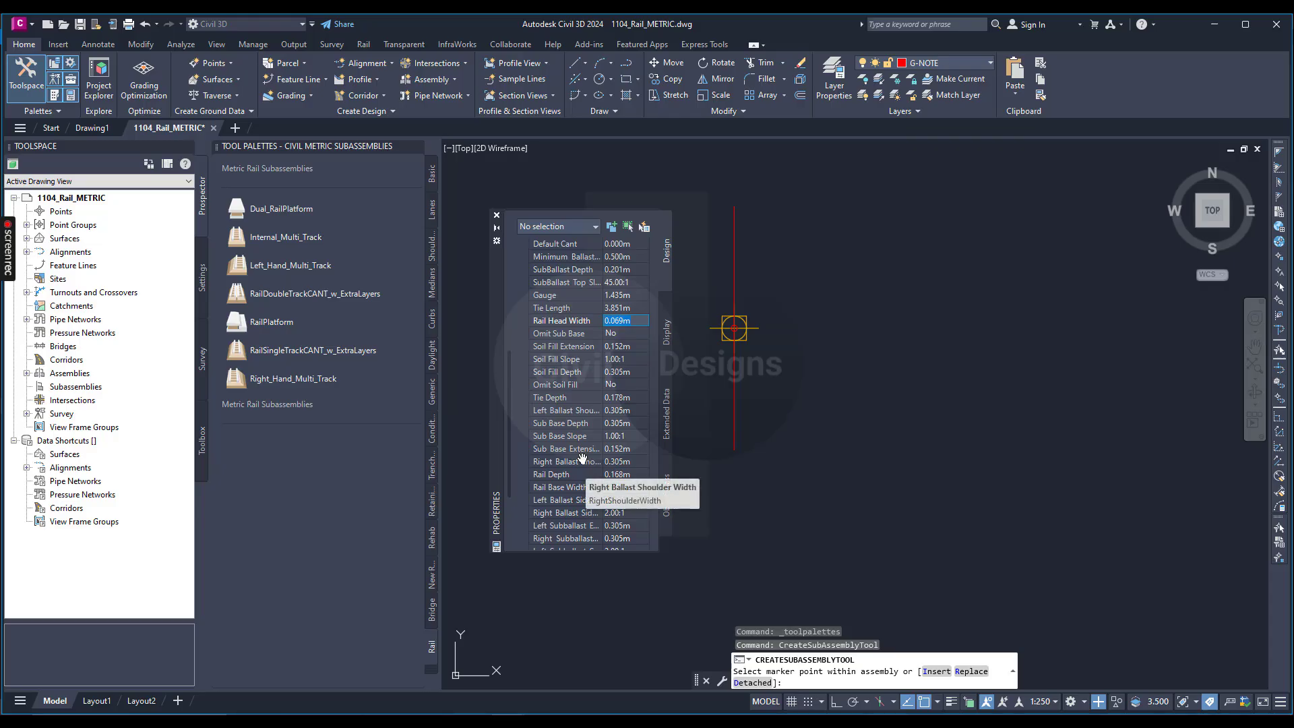
pyautogui.scroll(-3, 582, 458)
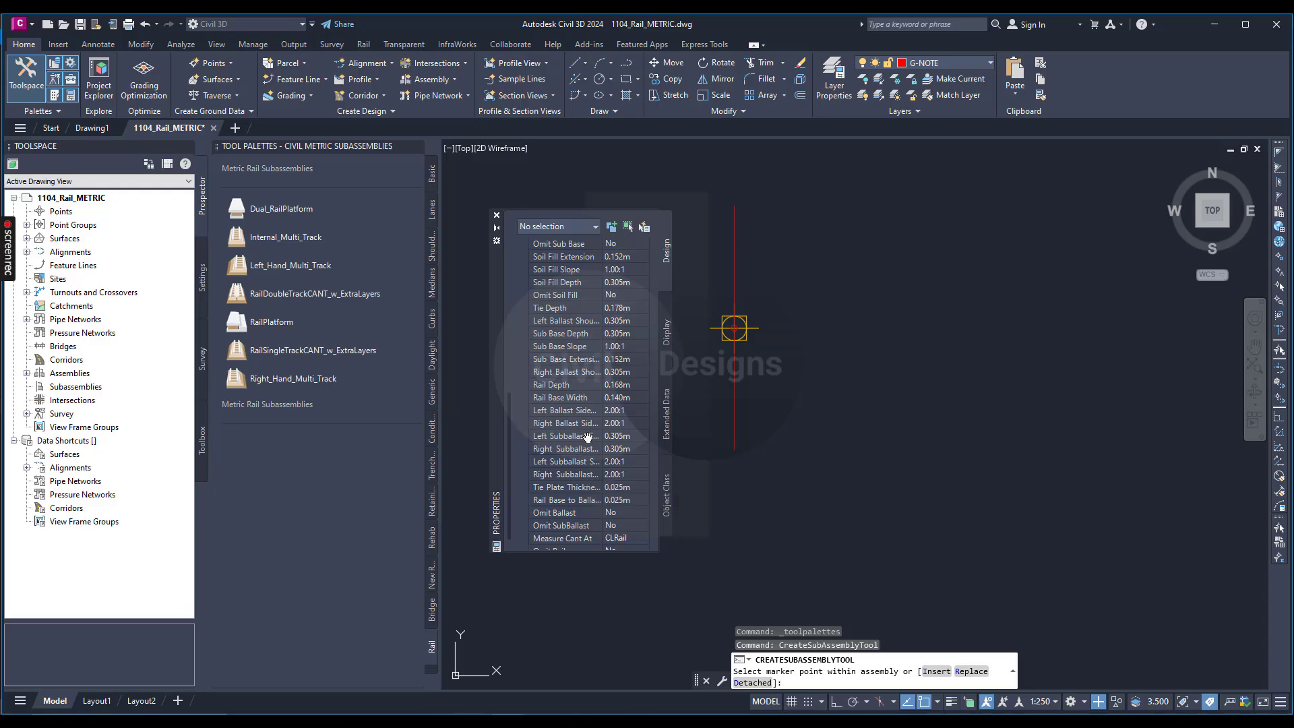
pyautogui.scroll(-2, 589, 438)
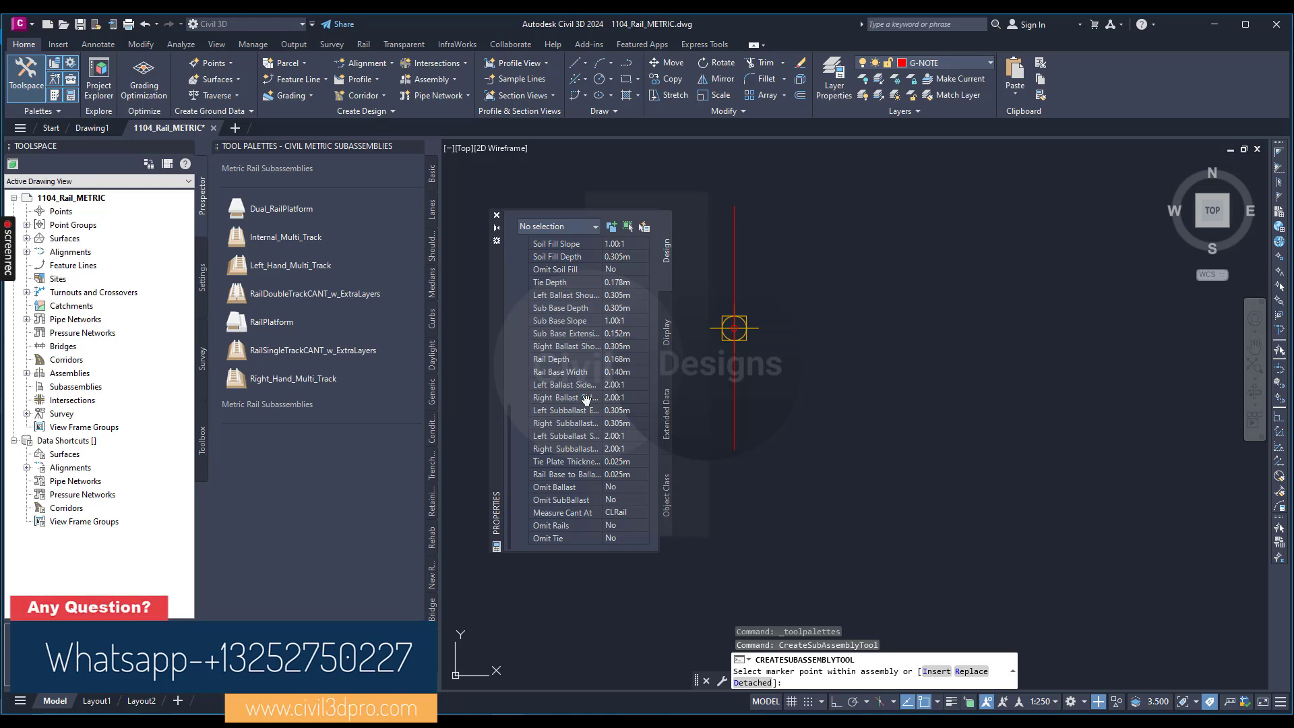
pyautogui.scroll(-2, 932, 391)
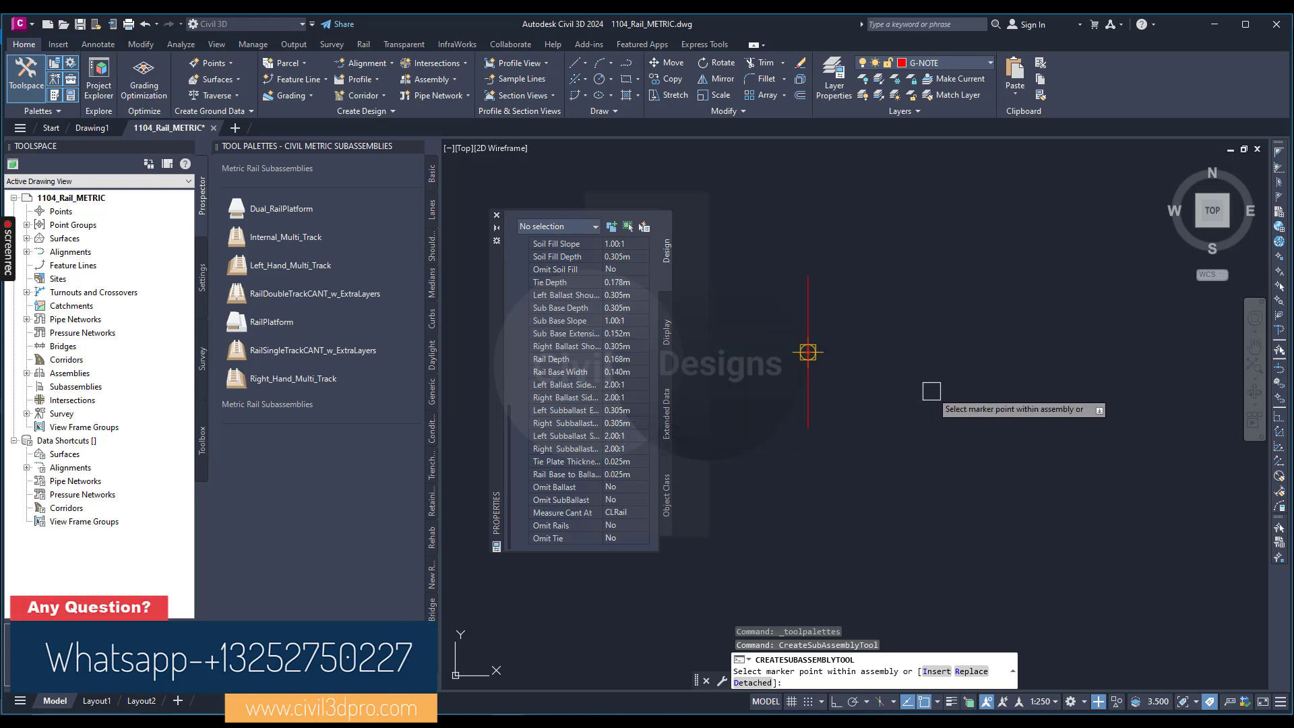
pyautogui.click(808, 391)
pyautogui.scroll(-1, 924, 434)
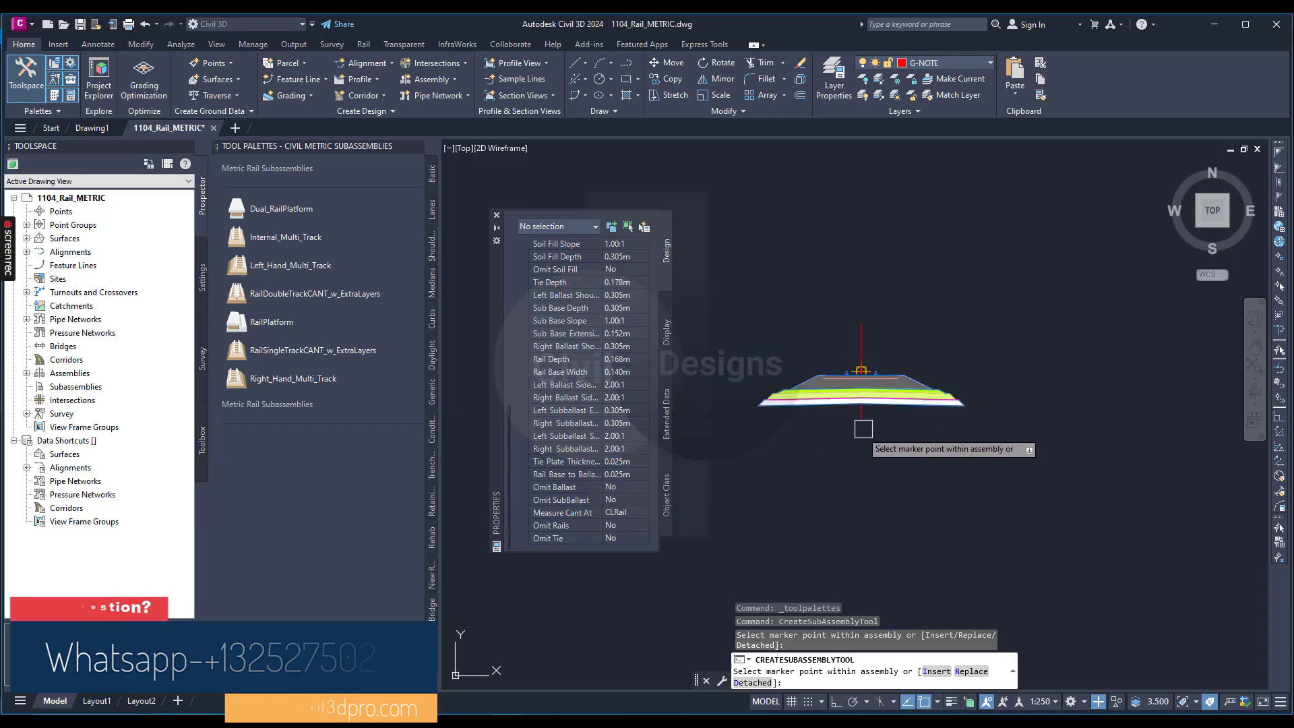
# - Examine the ballast, subballast and tie layers of the attached single-track cross-section
pyautogui.scroll(4, 848, 424)
pyautogui.scroll(-2, 858, 352)
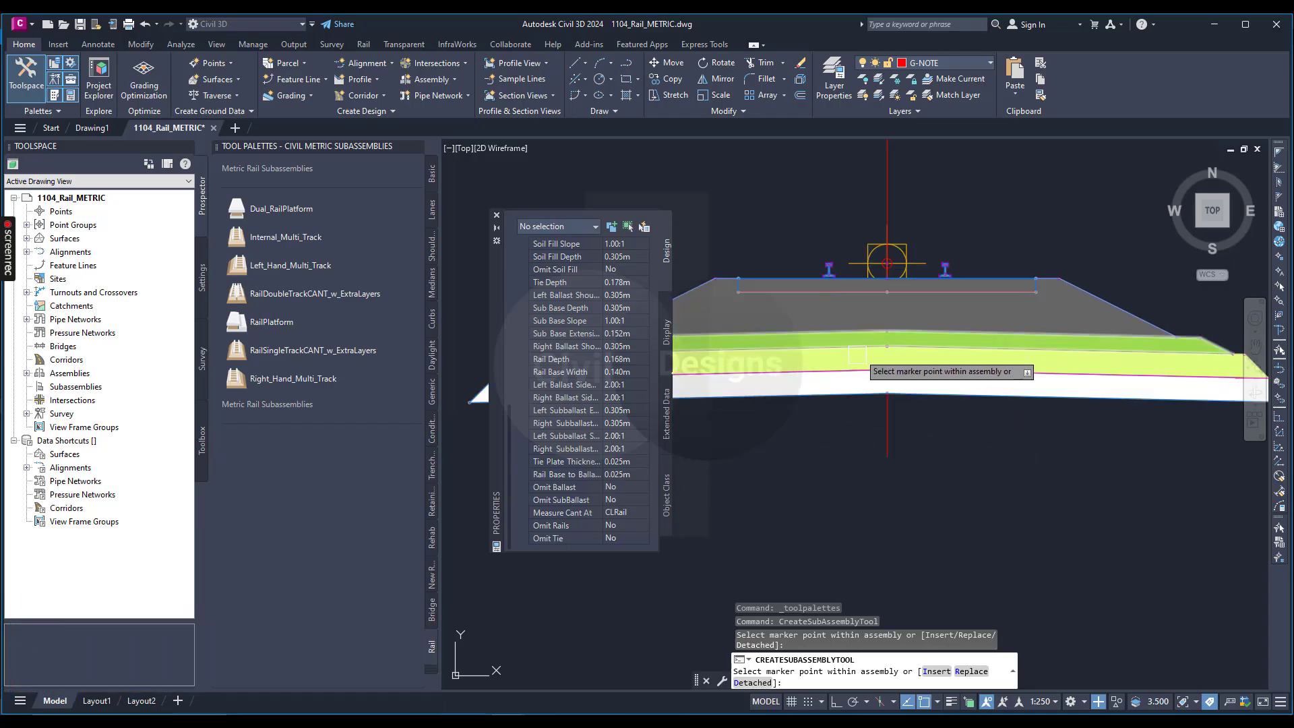
pyautogui.scroll(1, 894, 350)
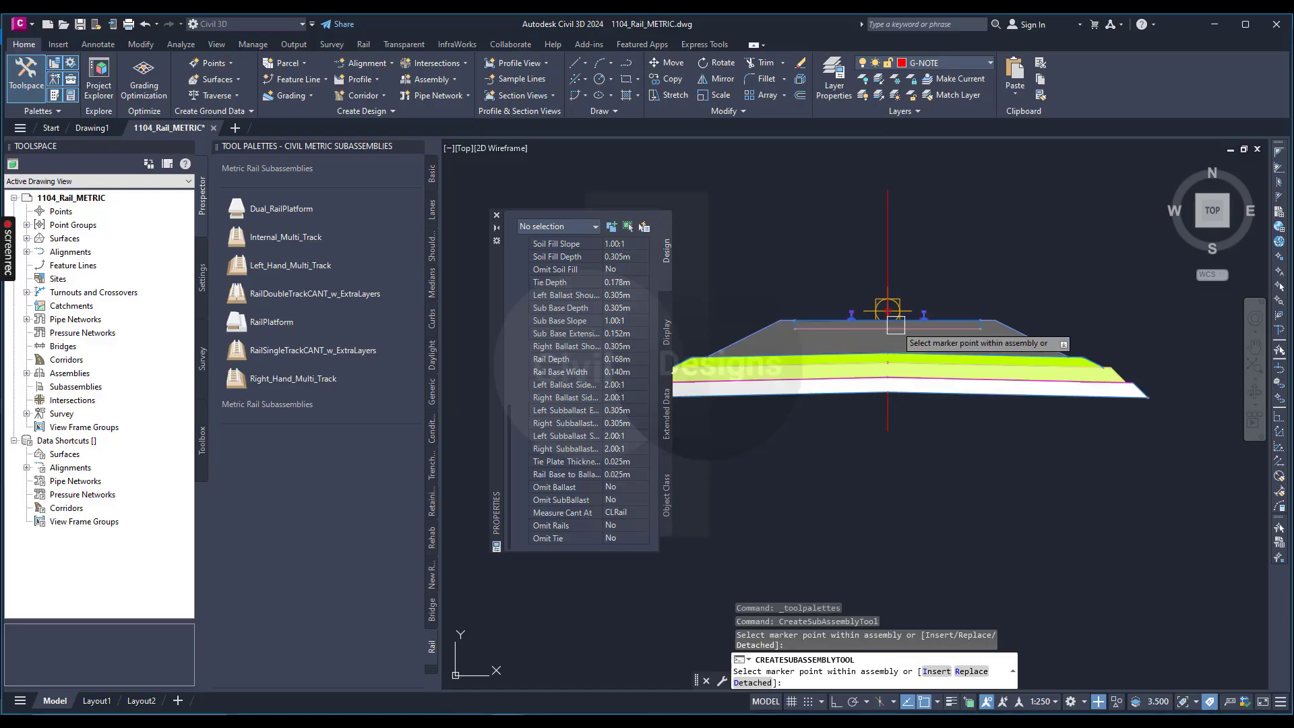
pyautogui.scroll(-3, 897, 349)
pyautogui.scroll(5, 904, 347)
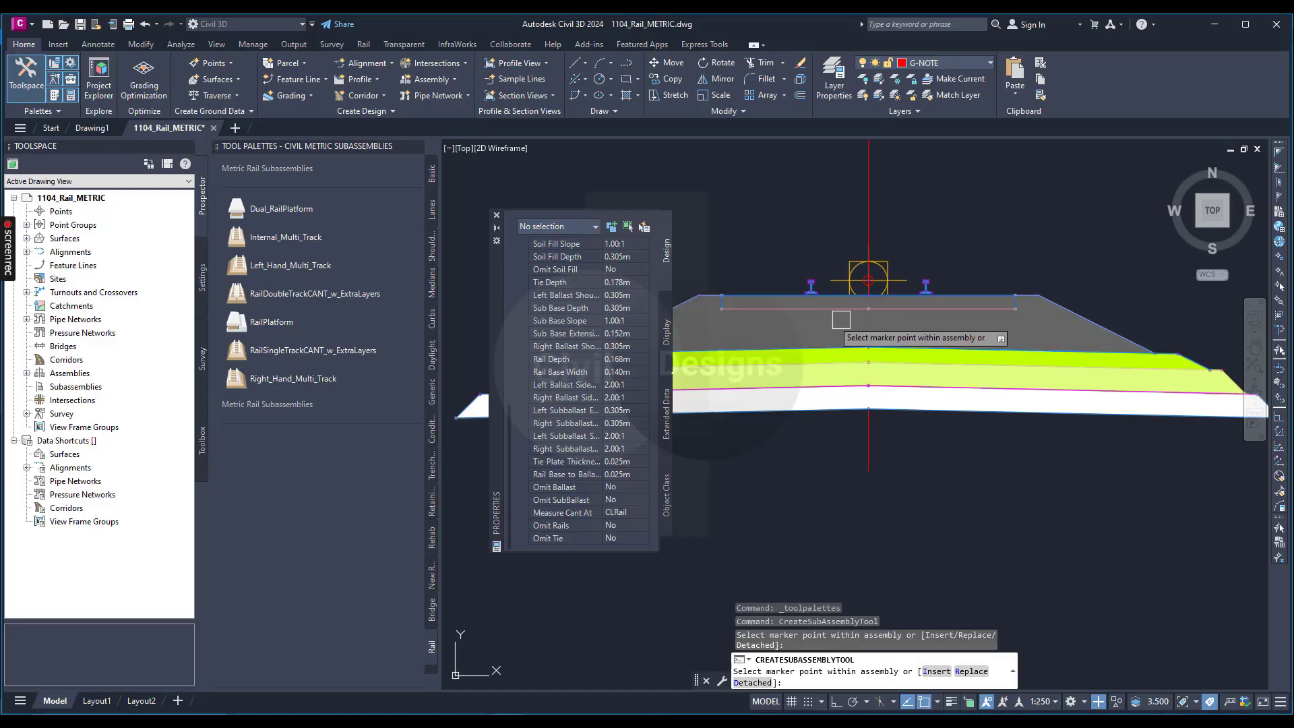
pyautogui.scroll(-4, 1041, 325)
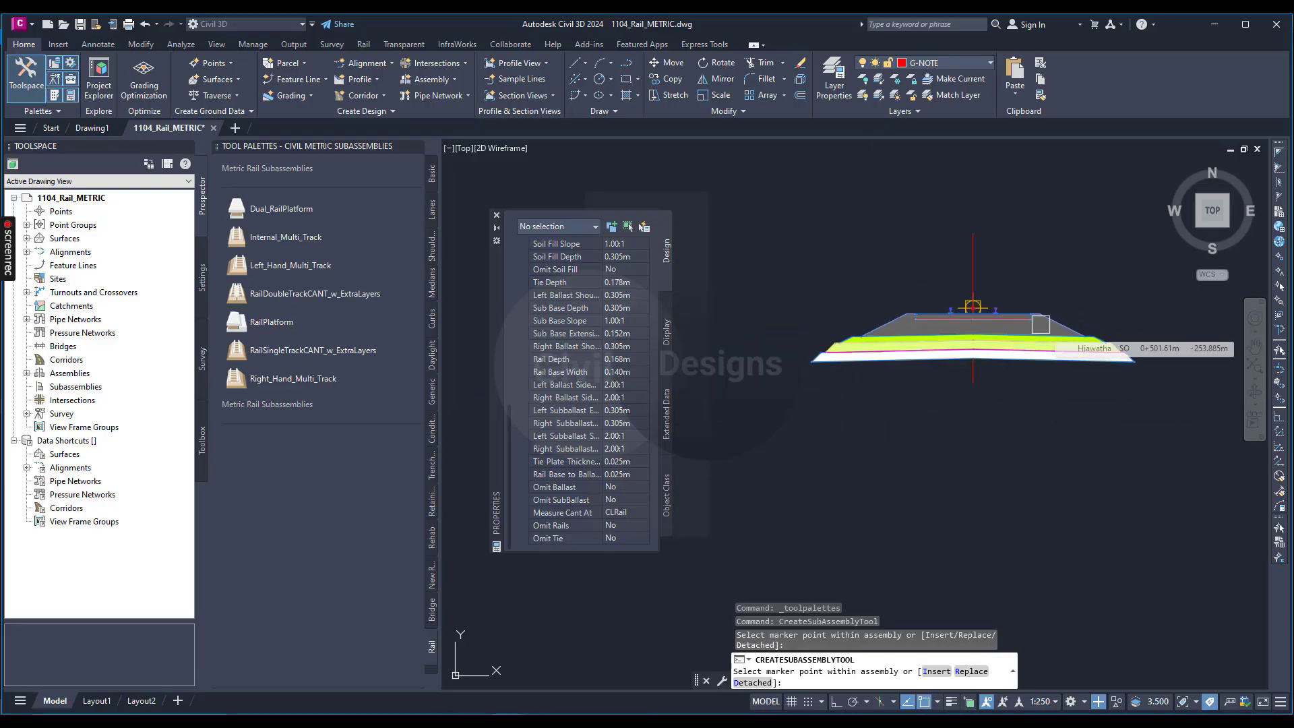
pyautogui.scroll(2, 1035, 327)
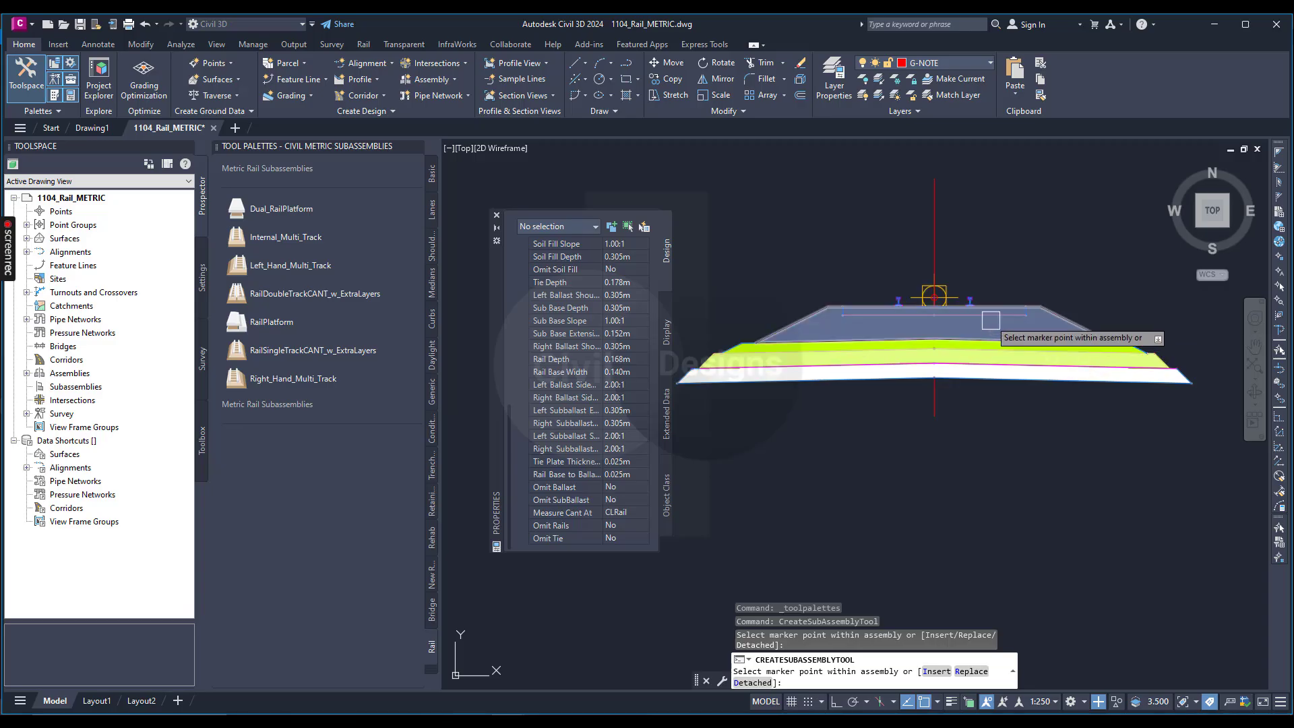
pyautogui.scroll(2, 979, 331)
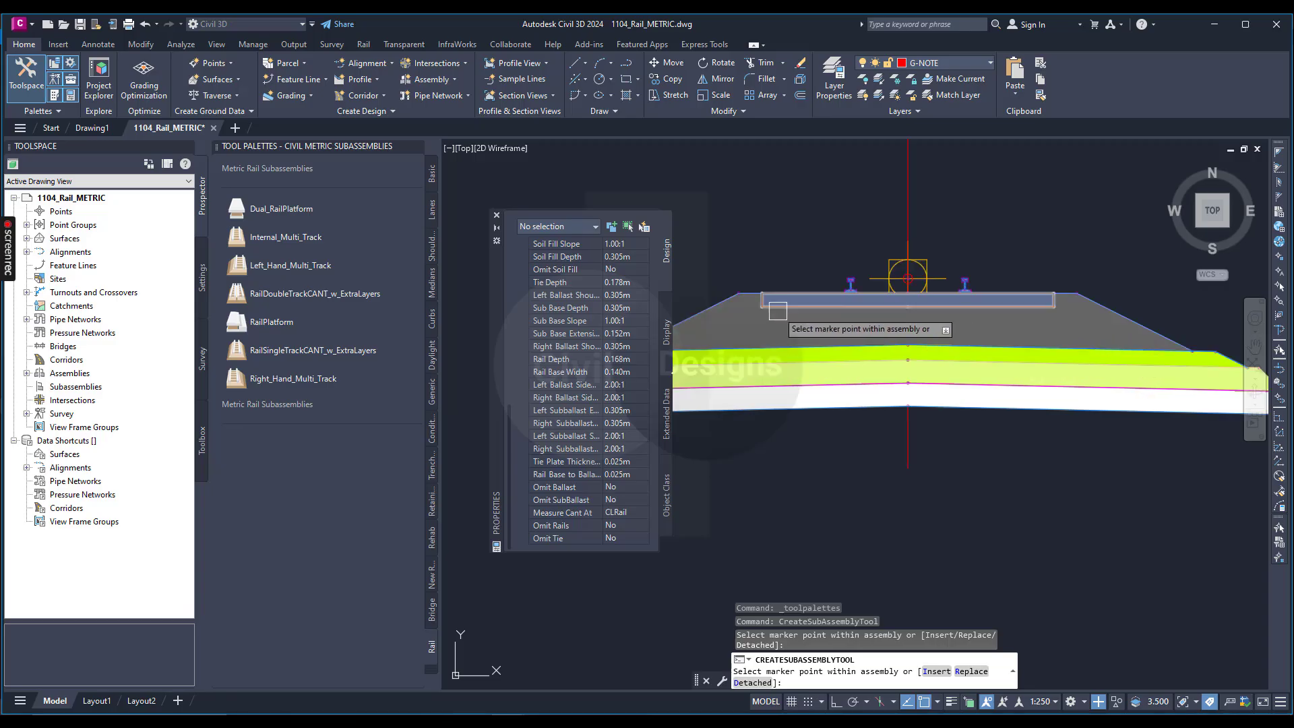
# - Inspect the rail profile and lower layers of the track section up close, and end the subassembly placement
pyautogui.scroll(7, 959, 286)
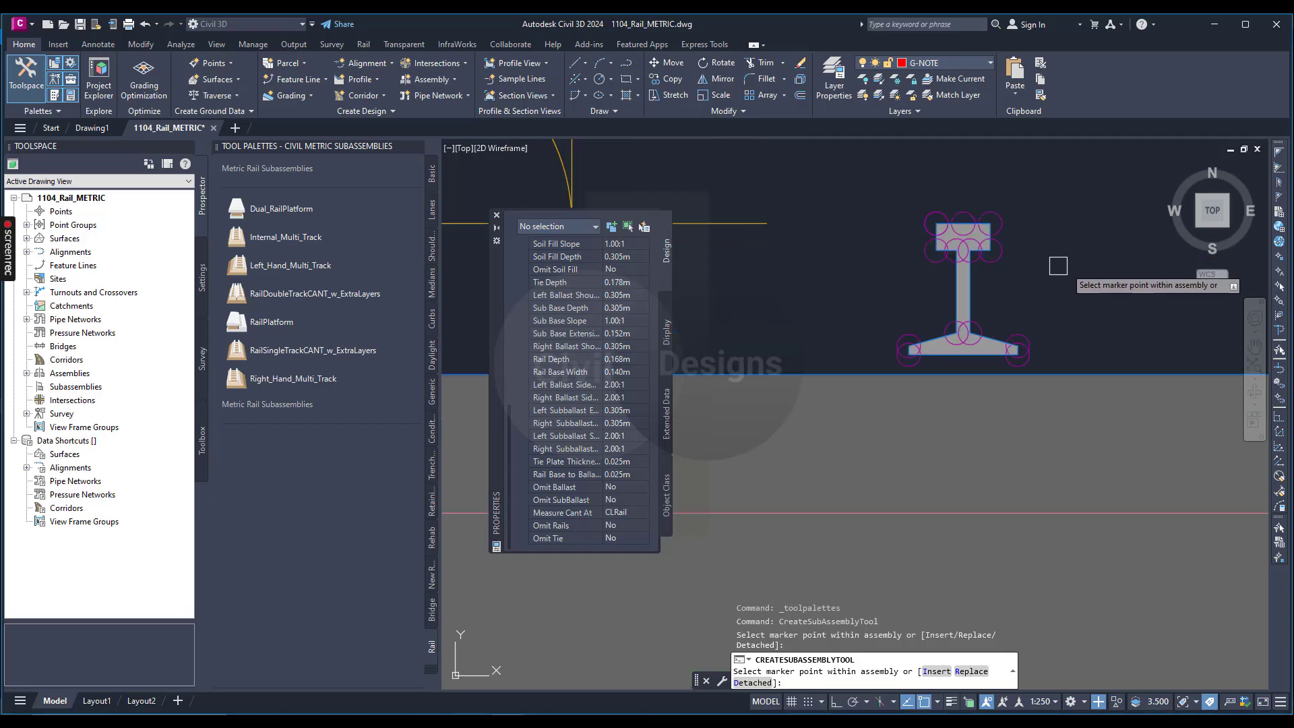
pyautogui.scroll(-4, 1059, 250)
pyautogui.scroll(2, 1012, 329)
pyautogui.scroll(-8, 1012, 329)
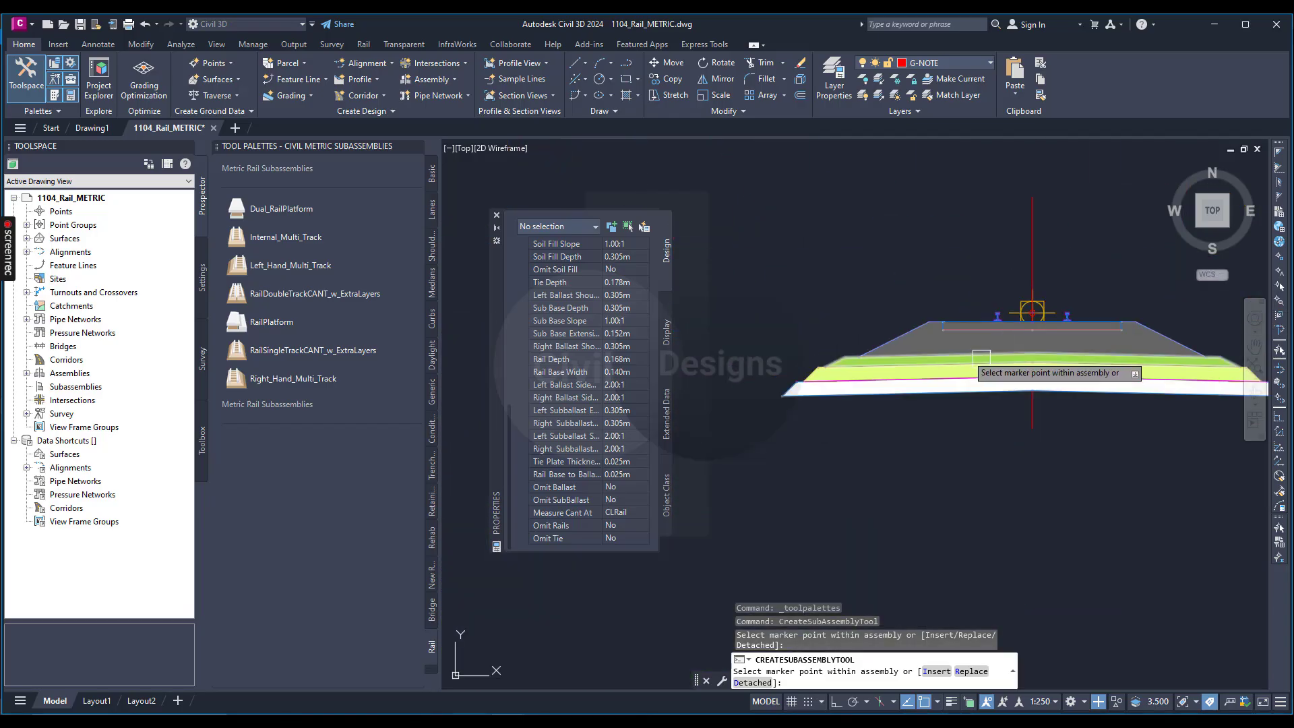
pyautogui.scroll(4, 1040, 334)
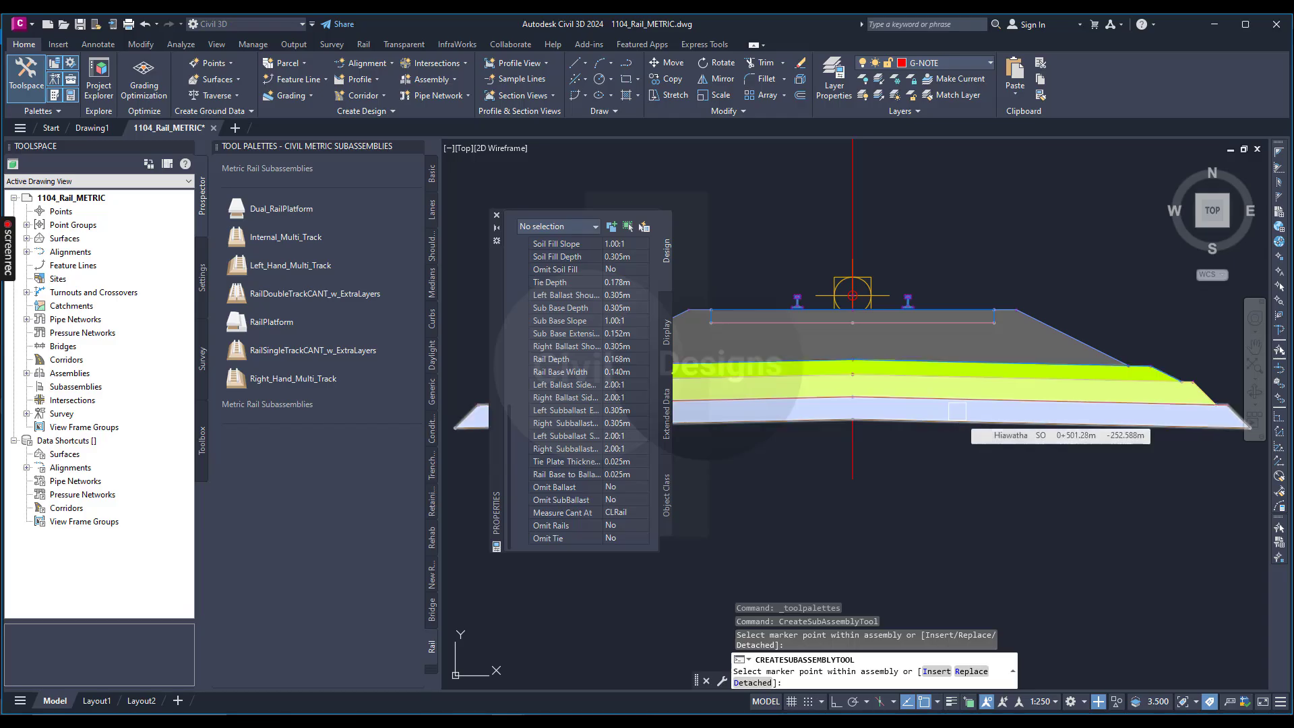
pyautogui.scroll(-4, 950, 410)
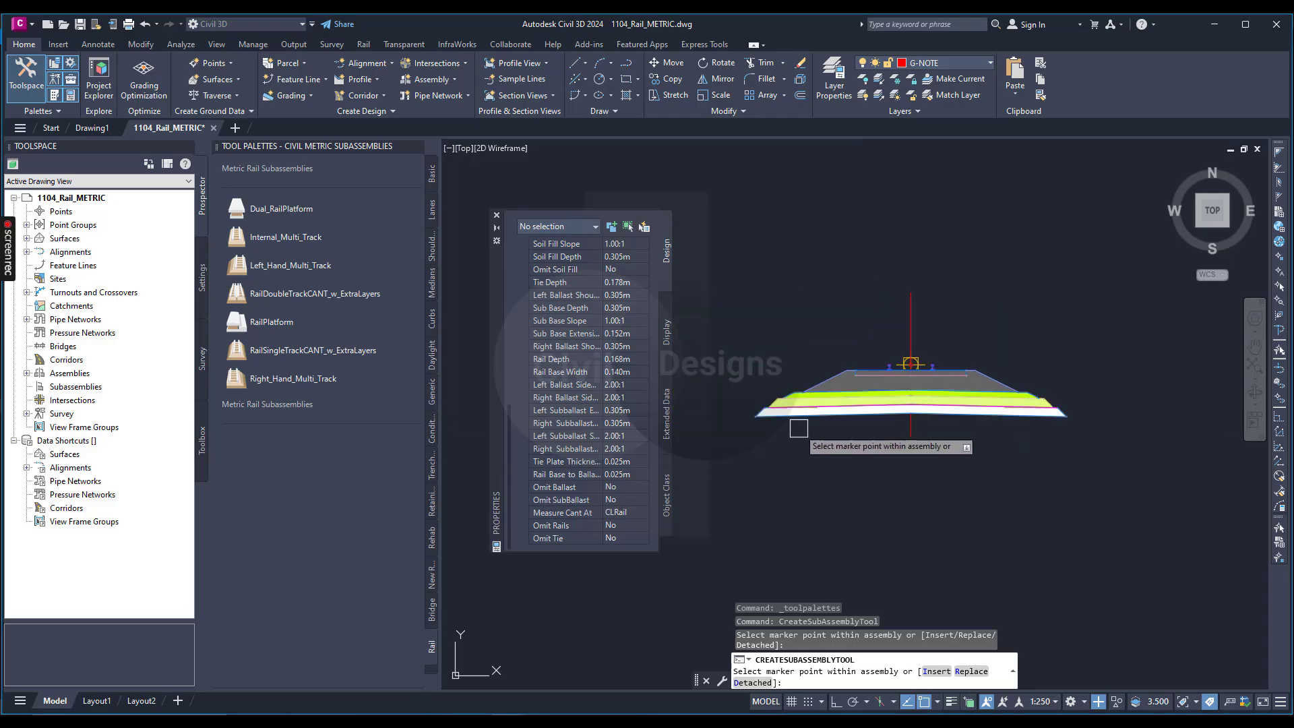
pyautogui.press('Escape')
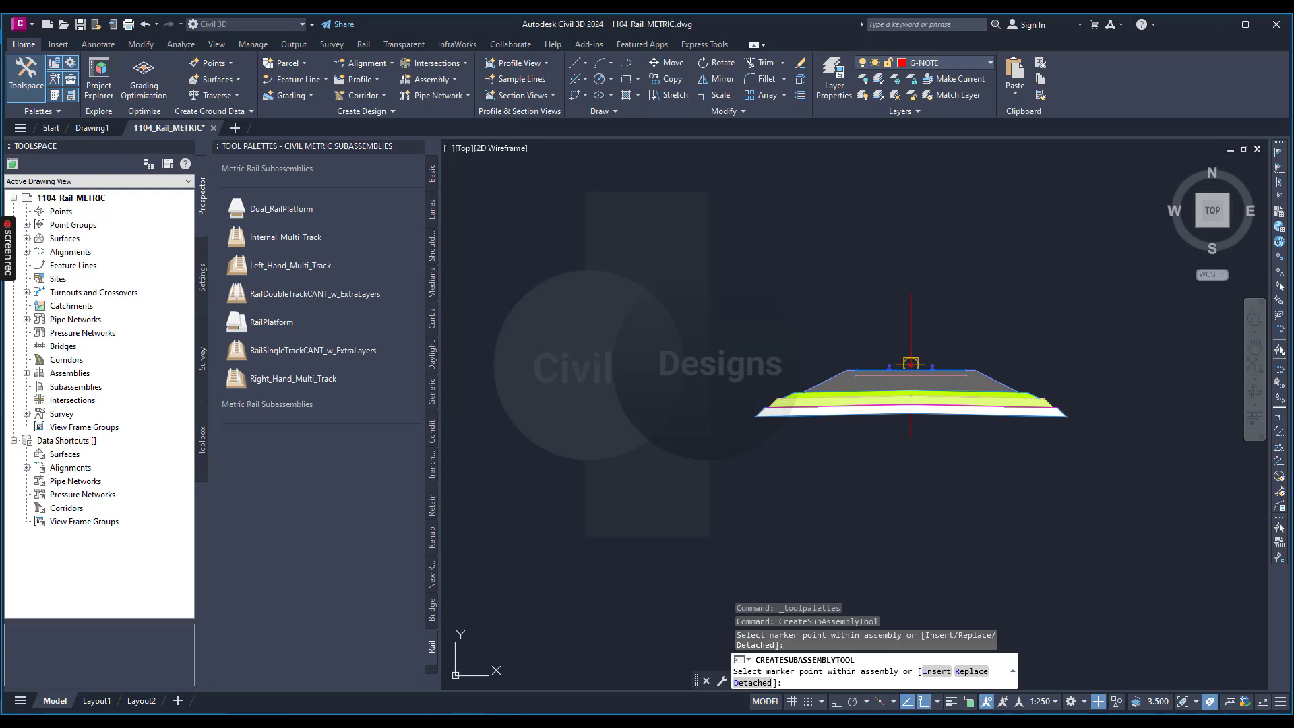